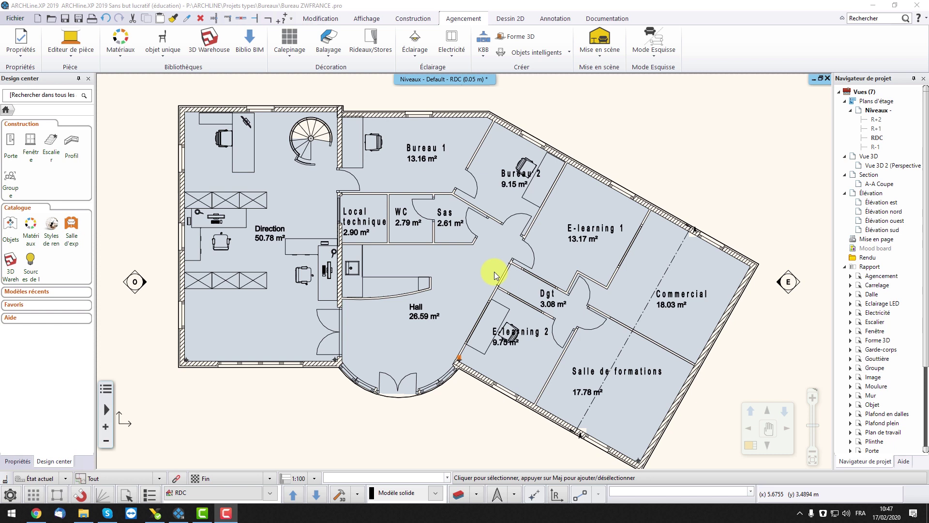
Step: Start the Lissé (loft) tool and examine the default vertical model in its preview
{"action": "left_click", "coordinate": [329, 58]}
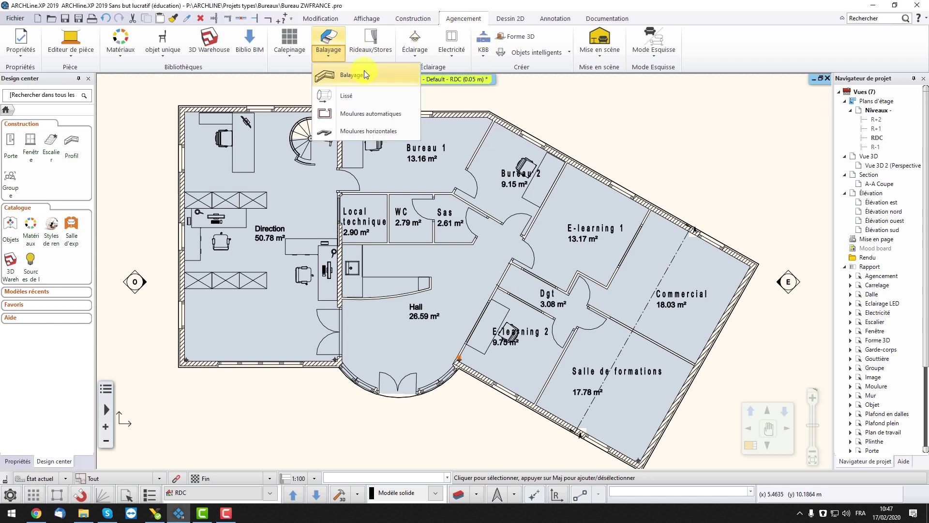
{"action": "left_click", "coordinate": [370, 96]}
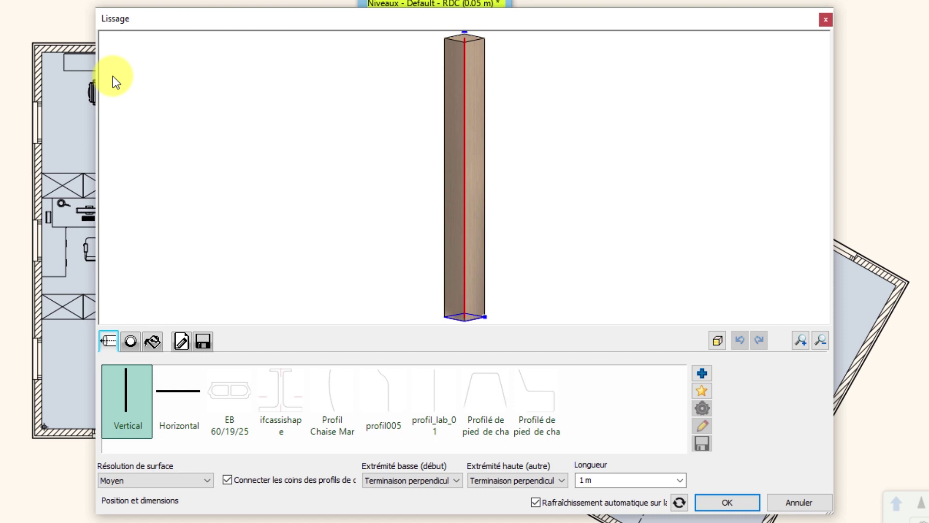
{"action": "middle_click_drag", "start_coordinate": [479, 231], "coordinate": [475, 156]}
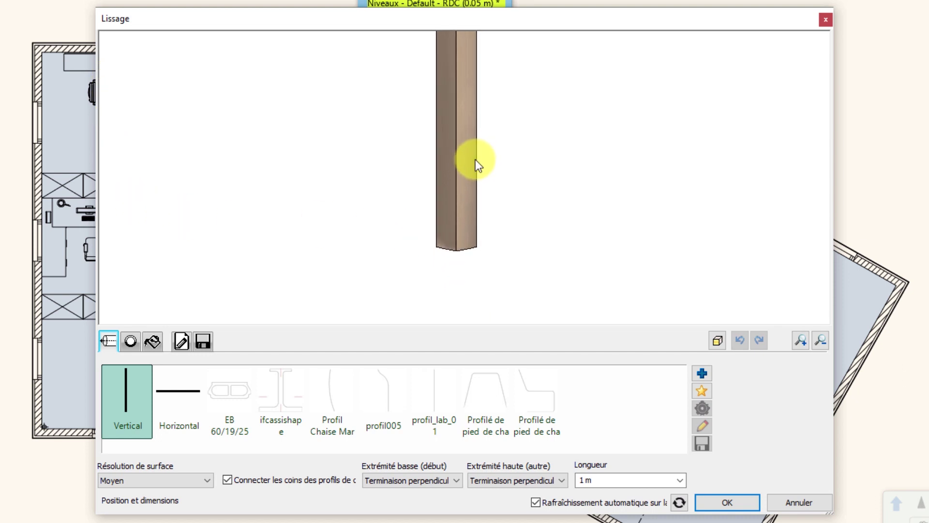
{"action": "scroll", "coordinate": [469, 239], "scroll_direction": "up", "scroll_amount": 4}
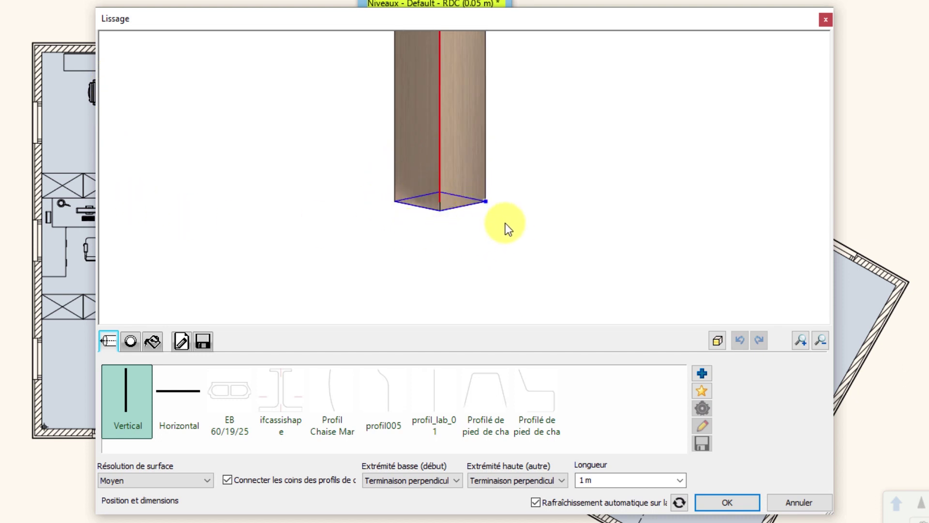
{"action": "mouse_move", "coordinate": [509, 219]}
{"action": "left_mouse_down"}
{"action": "mouse_move", "coordinate": [518, 139]}
{"action": "mouse_move", "coordinate": [516, 230]}
{"action": "left_mouse_up"}
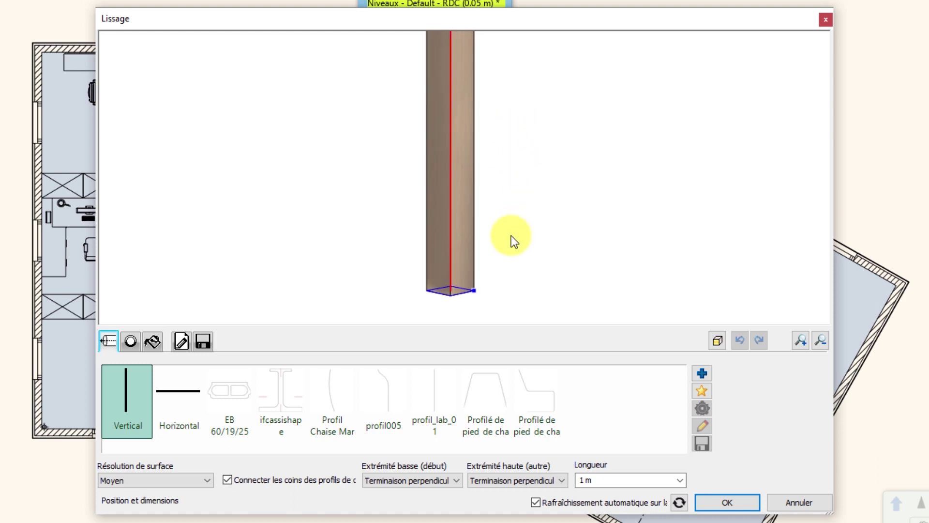
{"action": "scroll", "coordinate": [450, 190], "scroll_direction": "down", "scroll_amount": 2}
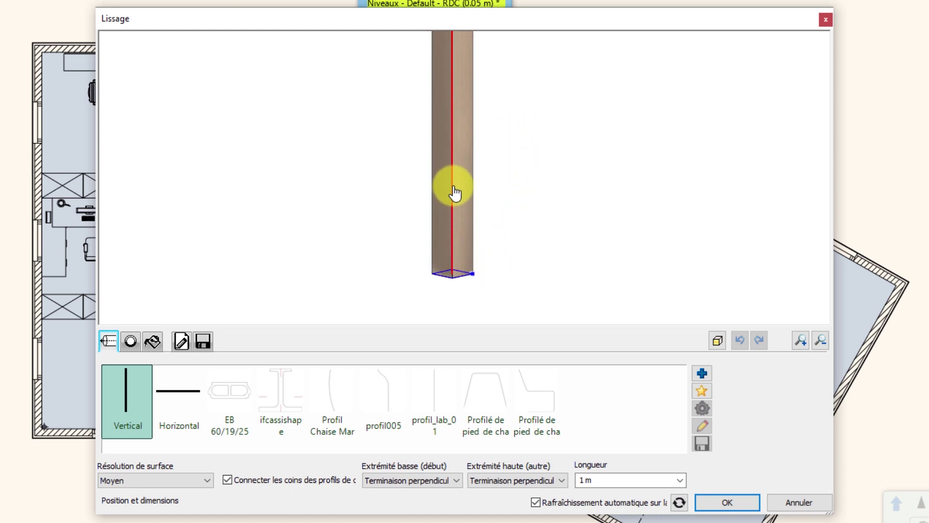
{"action": "middle_click_drag", "start_coordinate": [529, 112], "coordinate": [529, 134]}
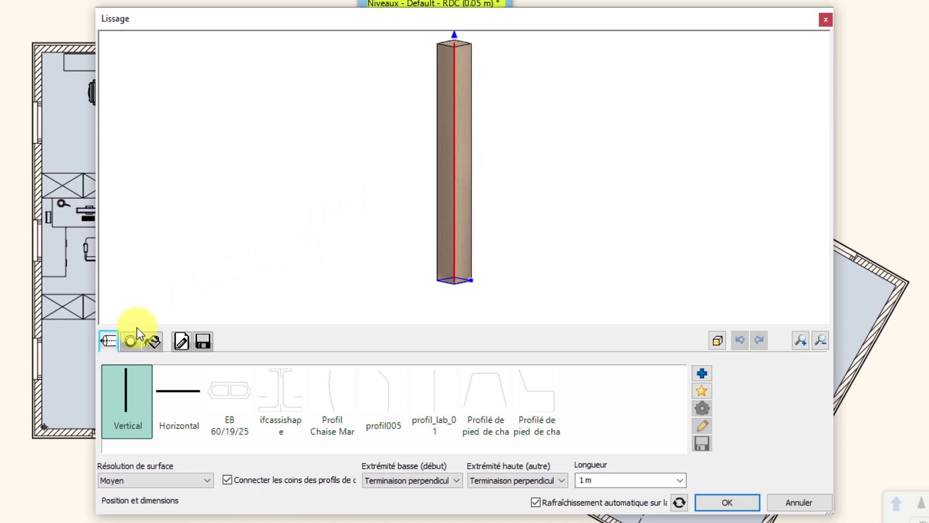
Step: Try the HLB1100 and ifcassishape cross-section profiles on the loft
{"action": "left_click", "coordinate": [132, 340]}
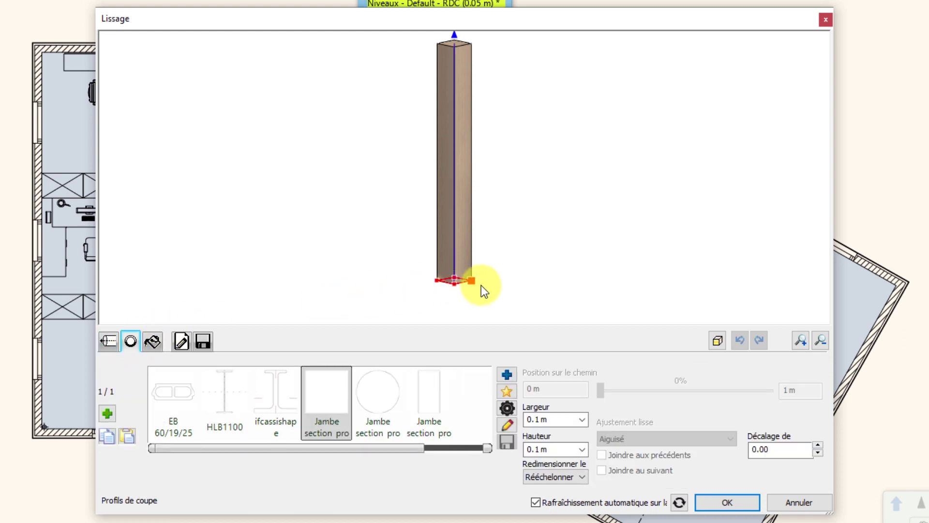
{"action": "left_click", "coordinate": [241, 386]}
{"action": "left_click", "coordinate": [287, 393]}
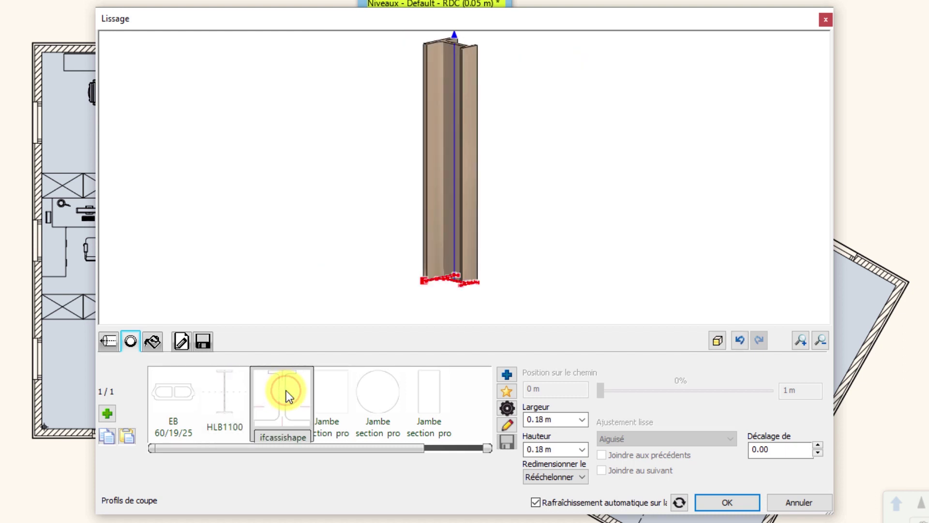
Step: Browse the steel profiles of the Acier I - hl category in the profile library and leave without choosing one
{"action": "left_click", "coordinate": [506, 374]}
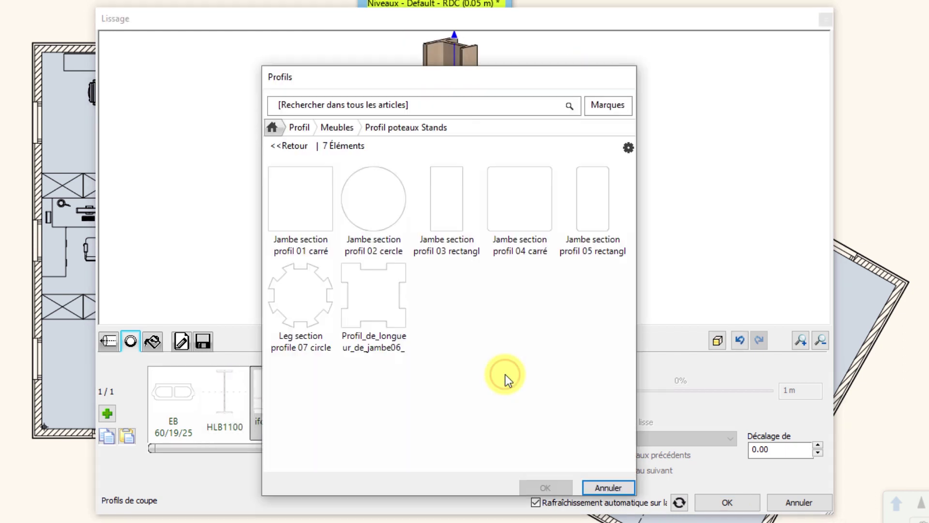
{"action": "left_click", "coordinate": [299, 128]}
{"action": "left_click", "coordinate": [281, 198]}
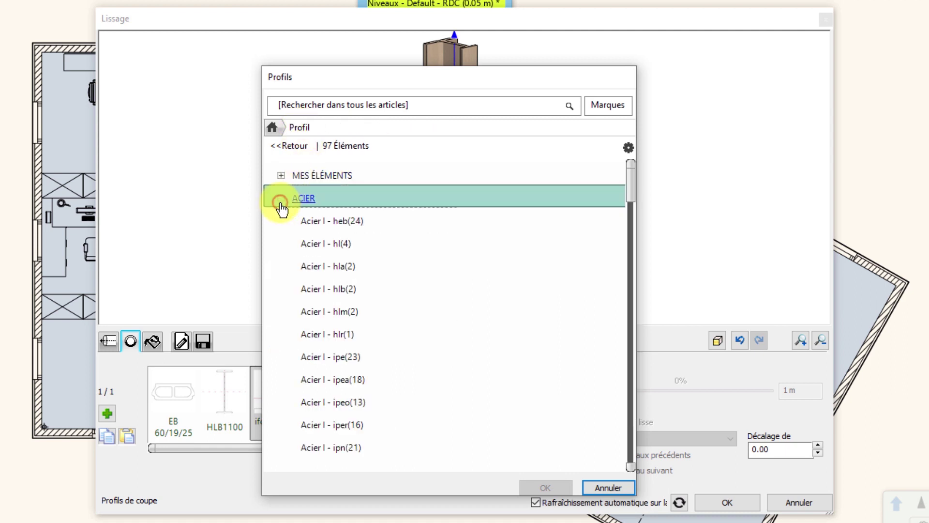
{"action": "left_click", "coordinate": [338, 246]}
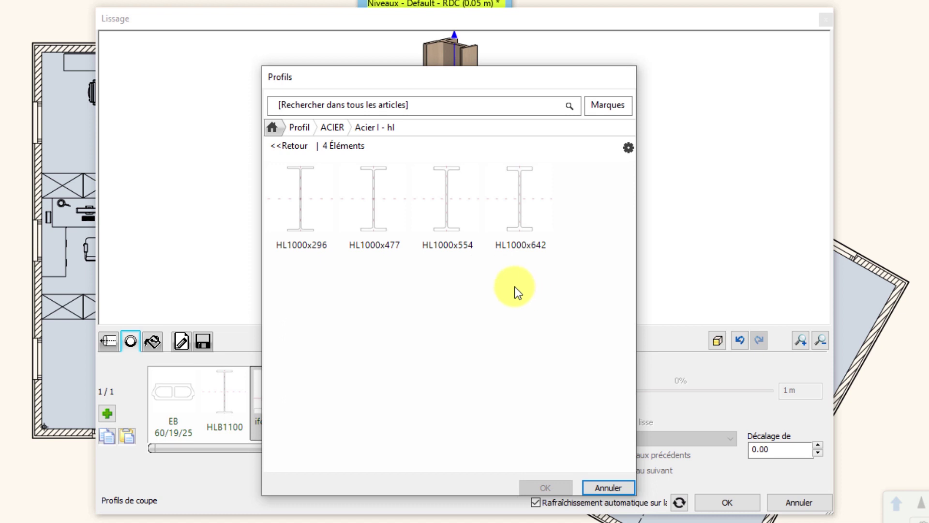
{"action": "left_click", "coordinate": [614, 485]}
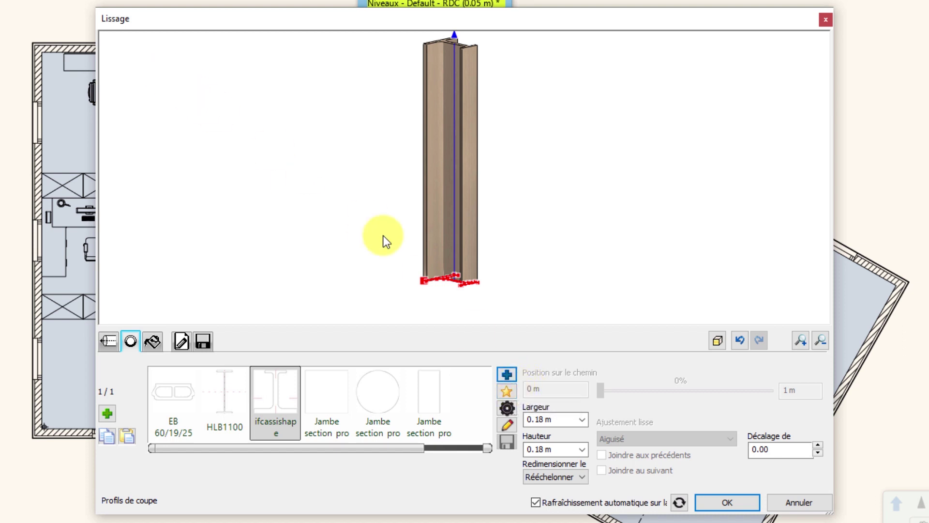
Step: Start a custom cross-section profile and trace its inner edge around the sectioned wall's upper-left end, about 0.205 m wide and 0.093 m deep
{"action": "left_click", "coordinate": [507, 391]}
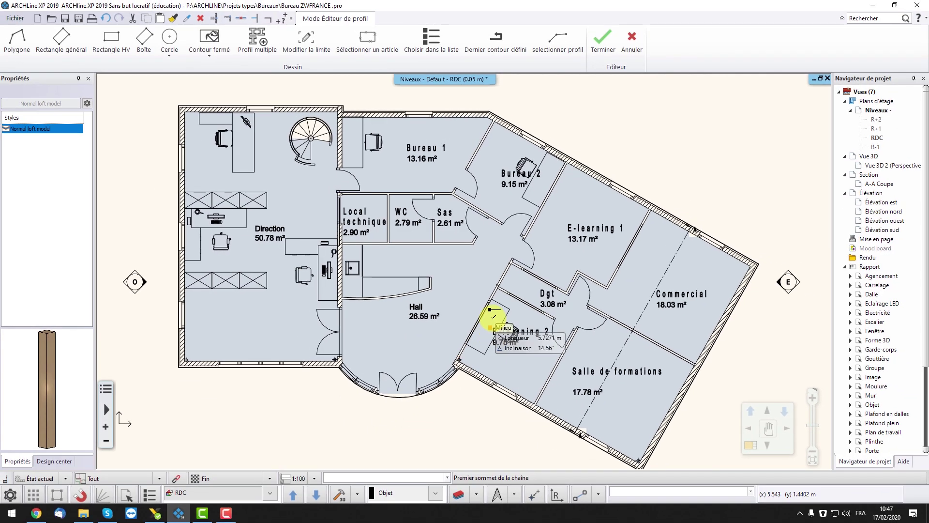
{"action": "scroll", "coordinate": [514, 192], "scroll_direction": "down", "scroll_amount": 2}
{"action": "mouse_move", "coordinate": [511, 197]}
{"action": "middle_mouse_down"}
{"action": "mouse_move", "coordinate": [511, 269]}
{"action": "mouse_move", "coordinate": [513, 208]}
{"action": "middle_mouse_up"}
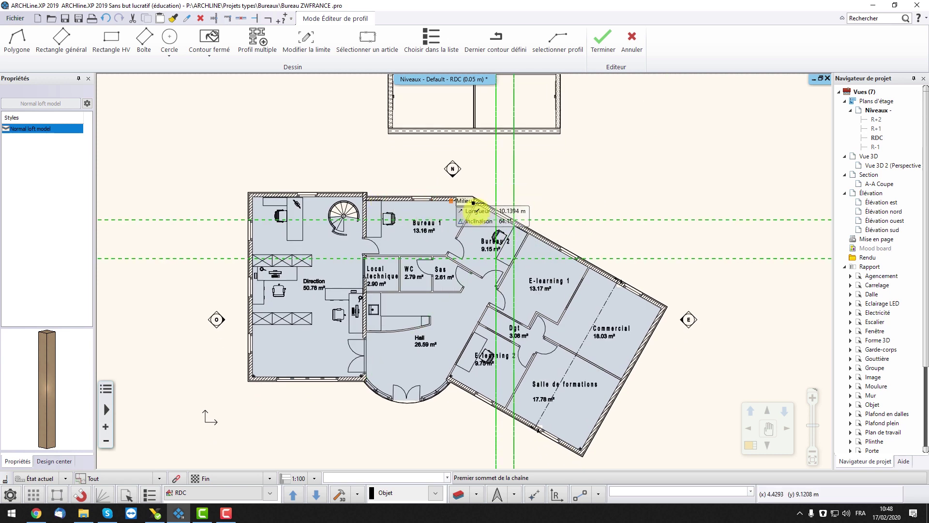
{"action": "middle_click_drag", "start_coordinate": [566, 181], "coordinate": [570, 224]}
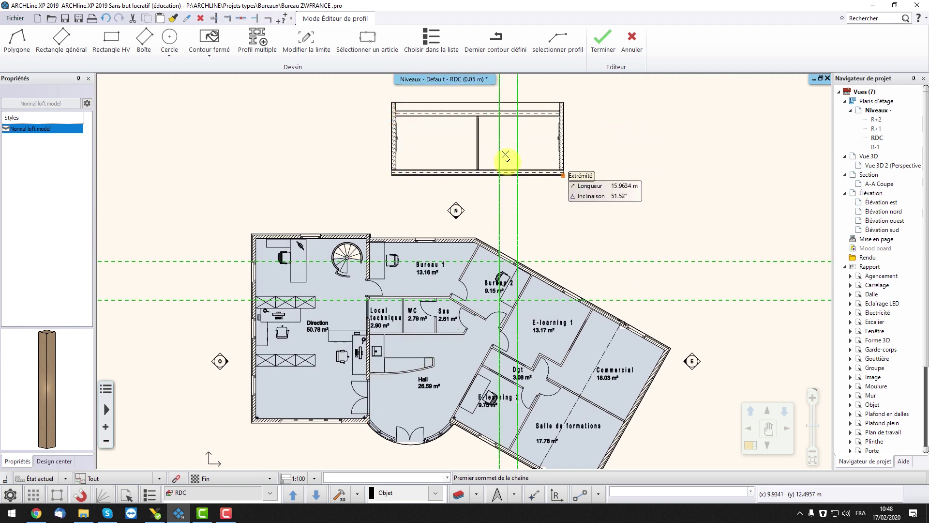
{"action": "scroll", "coordinate": [442, 145], "scroll_direction": "up", "scroll_amount": 5}
{"action": "scroll", "coordinate": [385, 254], "scroll_direction": "up", "scroll_amount": 1}
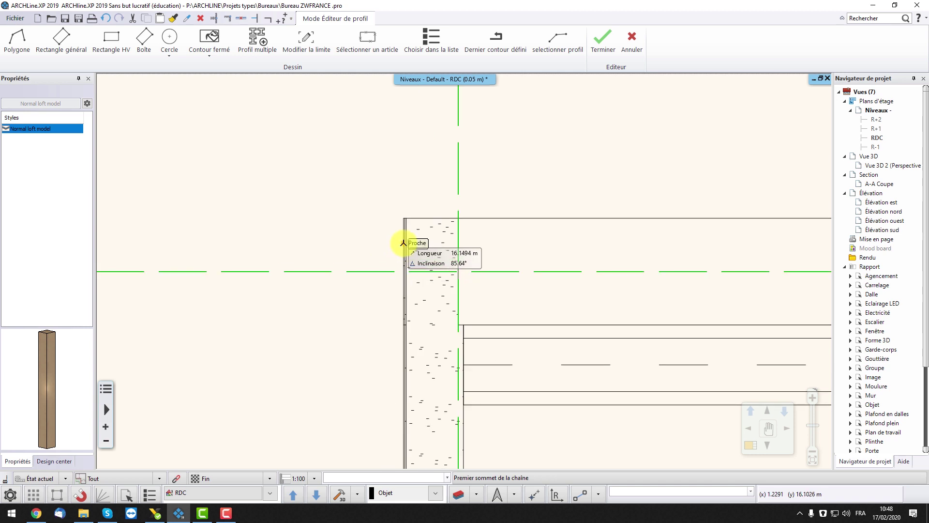
{"action": "left_click", "coordinate": [403, 242]}
{"action": "left_click", "coordinate": [403, 218]}
{"action": "left_click", "coordinate": [458, 218]}
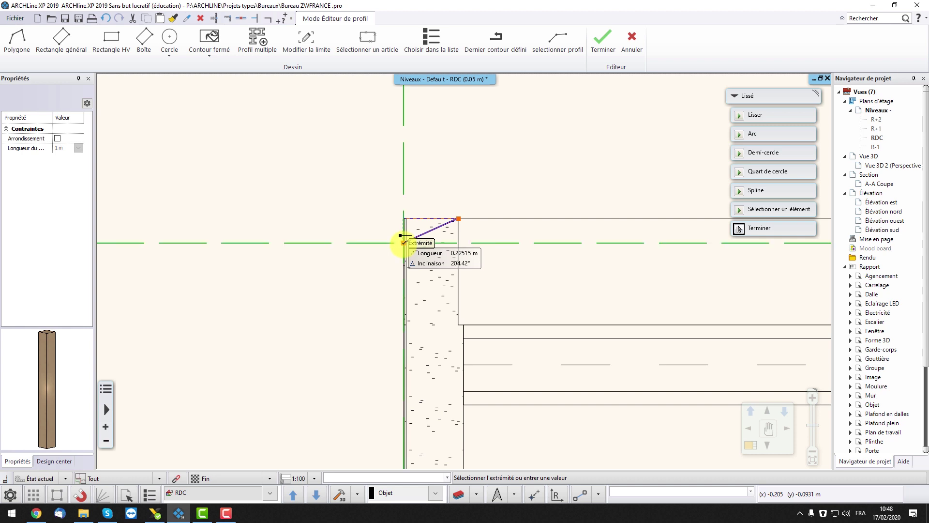
{"action": "left_click", "coordinate": [459, 242]}
Step: Complete the profile as a U-shaped cap about 0.01 m thick around the wall end, close its outline and set its reference point
{"action": "type", "text": "0"}
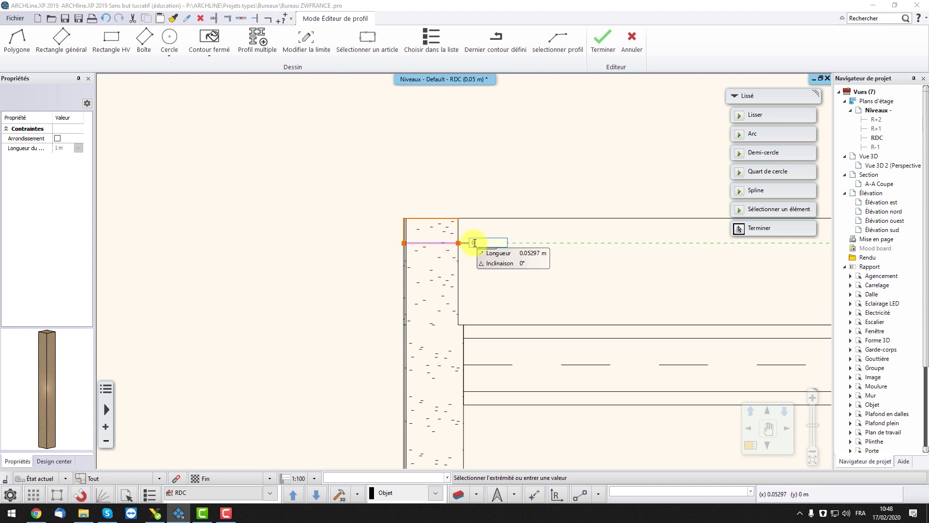
{"action": "type", "text": ".0931"}
{"action": "key", "text": "Return"}
{"action": "scroll", "coordinate": [467, 203], "scroll_direction": "up", "scroll_amount": 3}
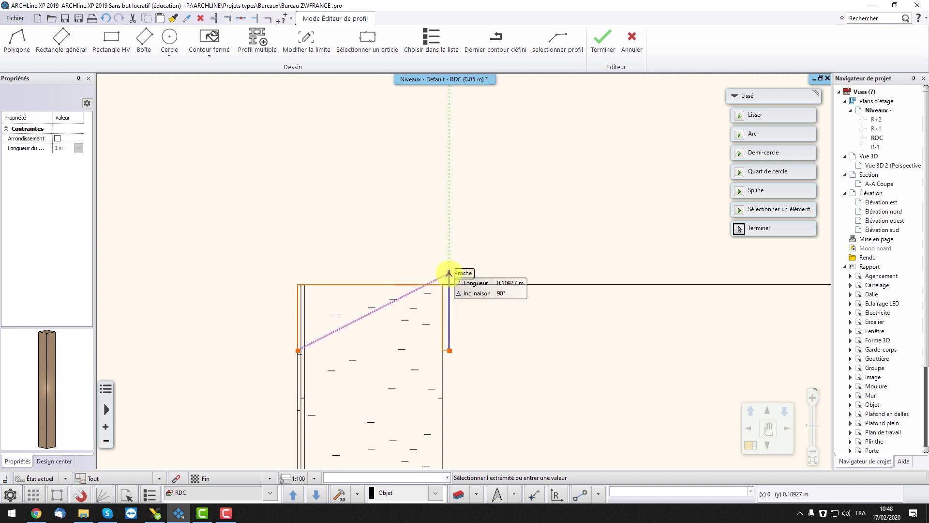
{"action": "left_click", "coordinate": [449, 275]}
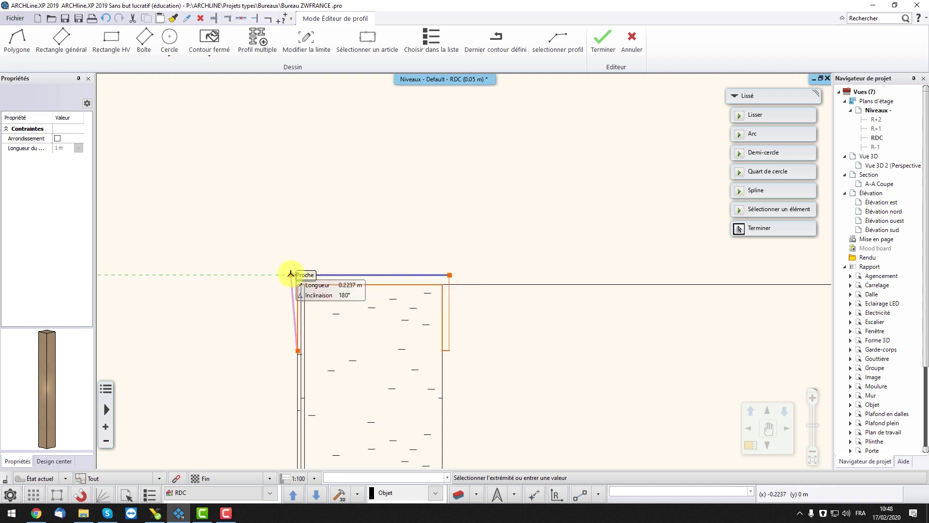
{"action": "left_click", "coordinate": [290, 274]}
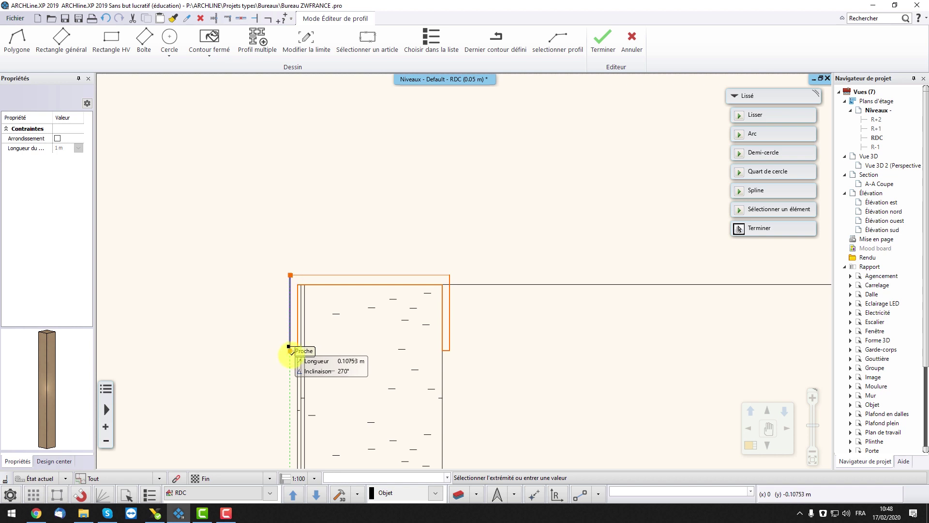
{"action": "left_click", "coordinate": [289, 345]}
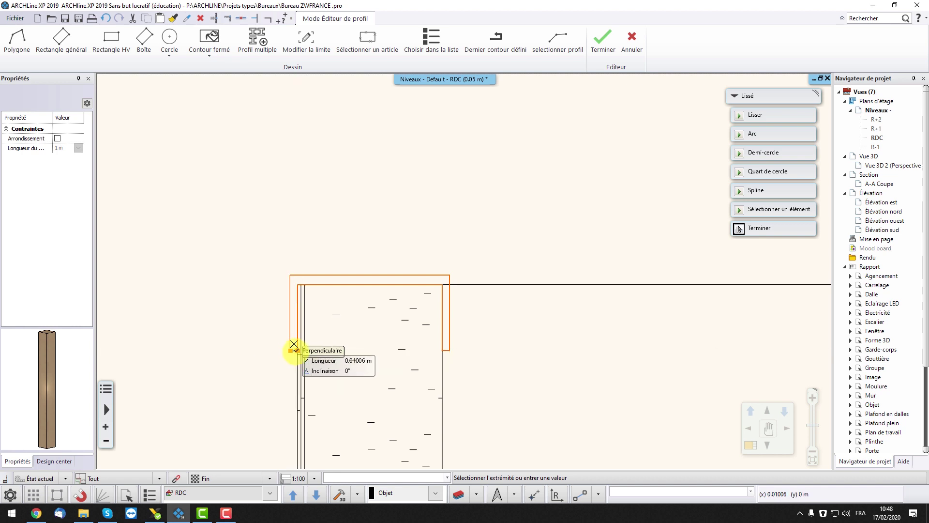
{"action": "left_click", "coordinate": [294, 344]}
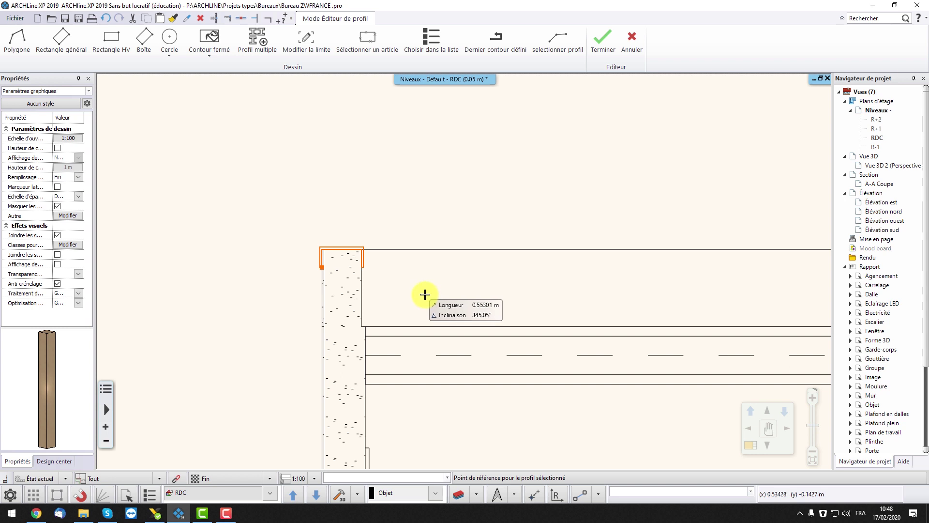
{"action": "left_click", "coordinate": [425, 294]}
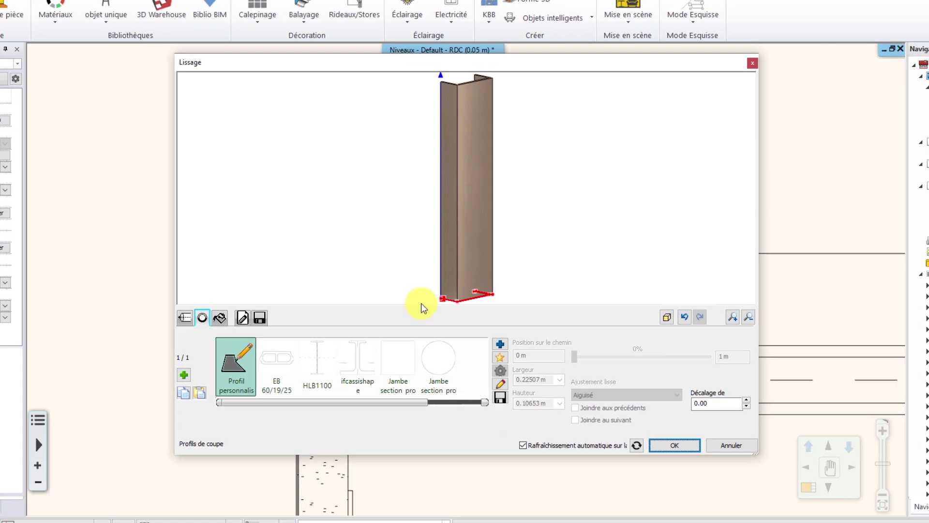
Step: Apply the Acier material to the lofted custom profile
{"action": "left_click_drag", "start_coordinate": [408, 225], "coordinate": [524, 234]}
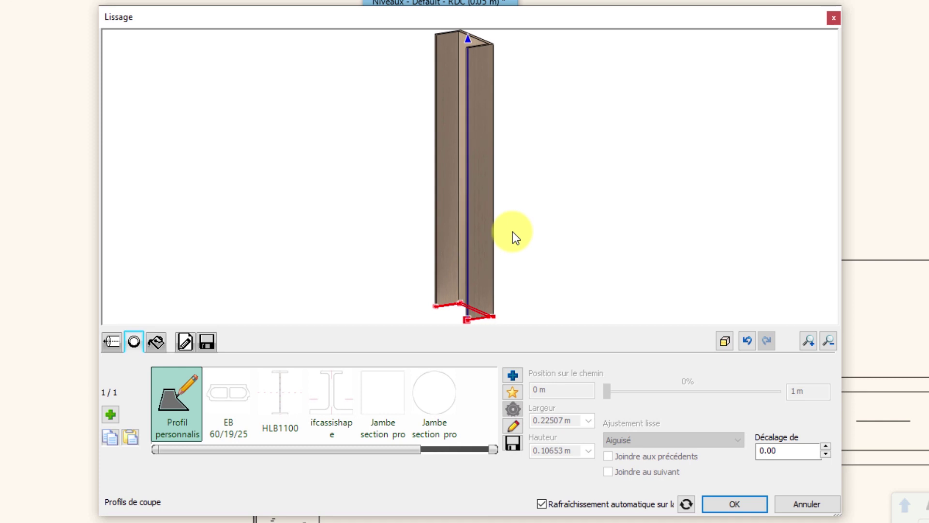
{"action": "left_click_drag", "start_coordinate": [489, 306], "coordinate": [468, 231]}
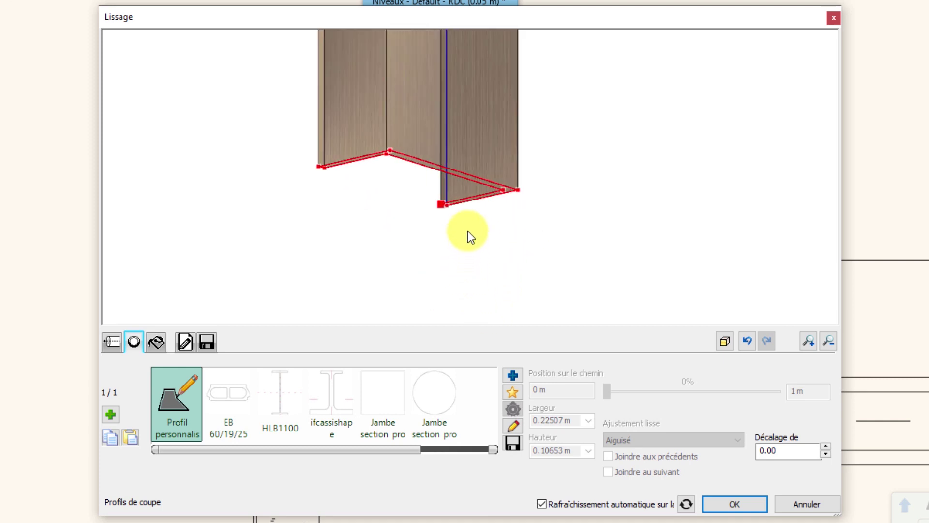
{"action": "left_click_drag", "start_coordinate": [521, 190], "coordinate": [470, 150]}
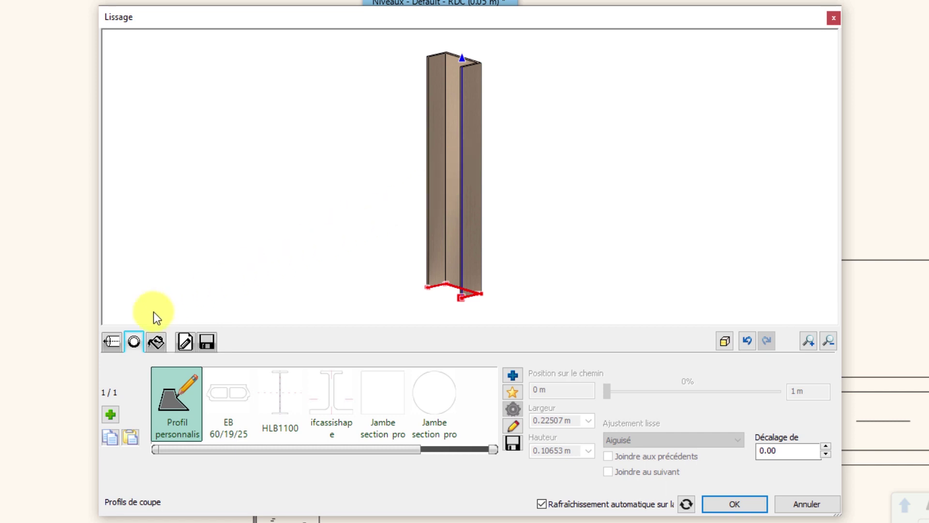
{"action": "left_click", "coordinate": [157, 341]}
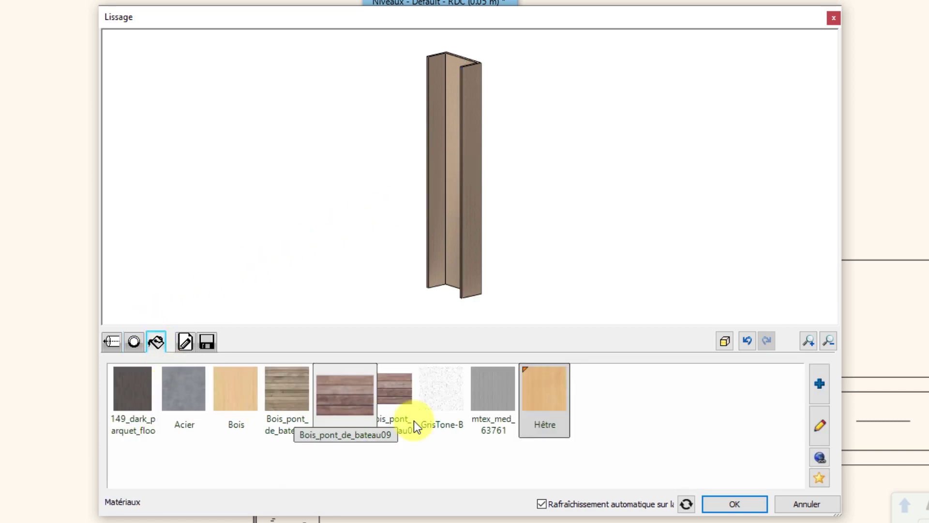
{"action": "left_click", "coordinate": [819, 384]}
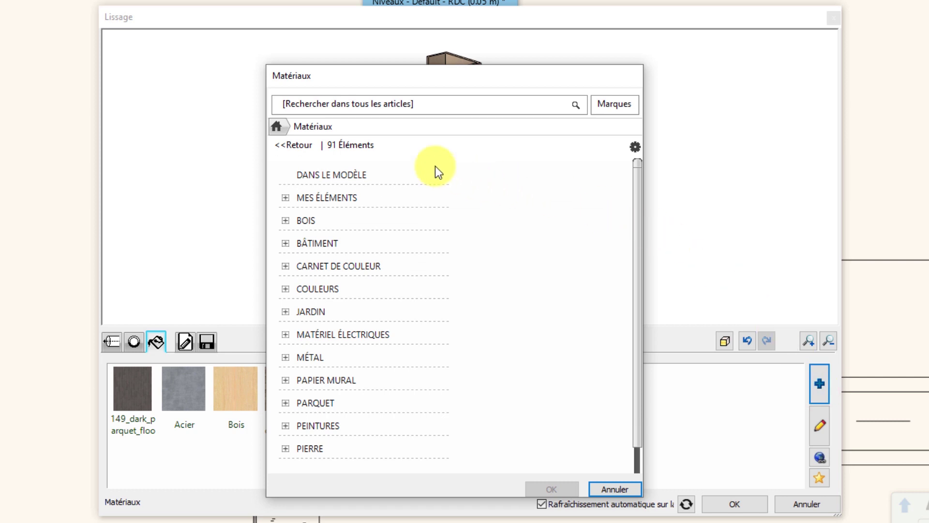
{"action": "left_click", "coordinate": [626, 490]}
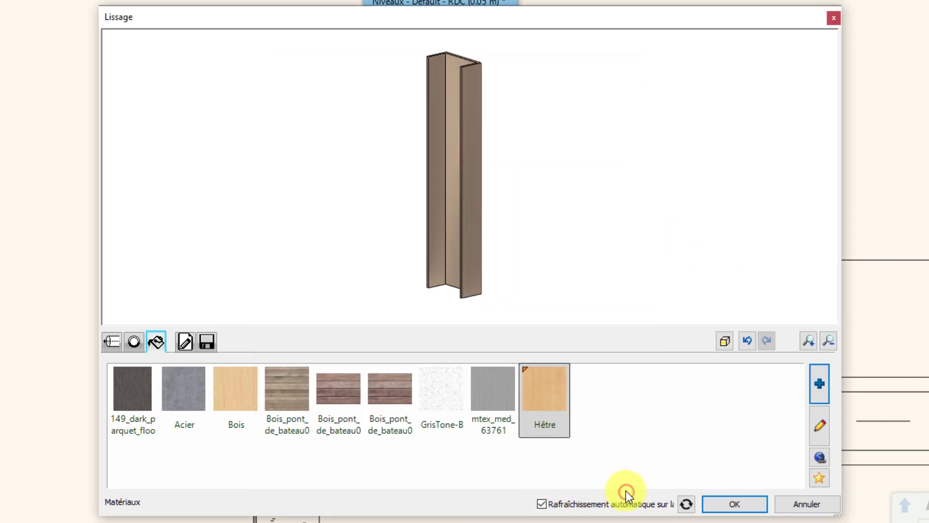
{"action": "left_click", "coordinate": [174, 391]}
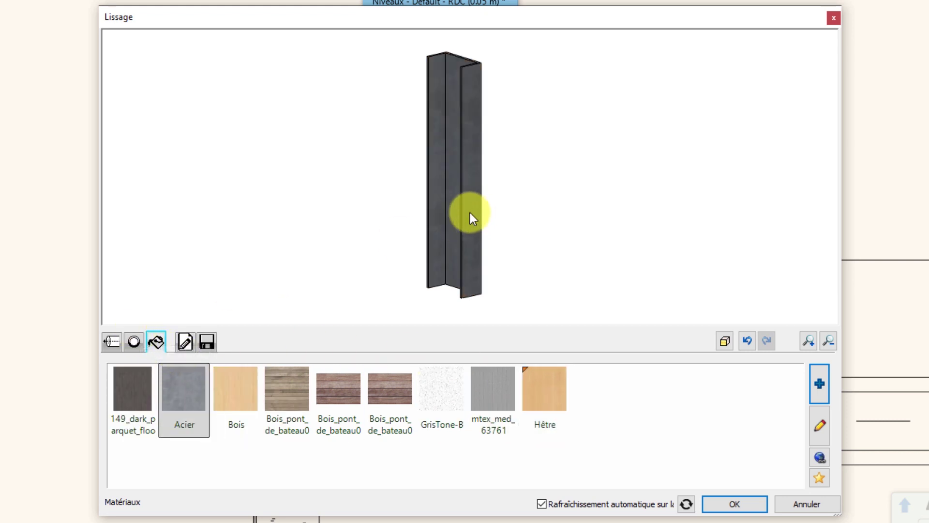
{"action": "left_click_drag", "start_coordinate": [473, 213], "coordinate": [458, 212]}
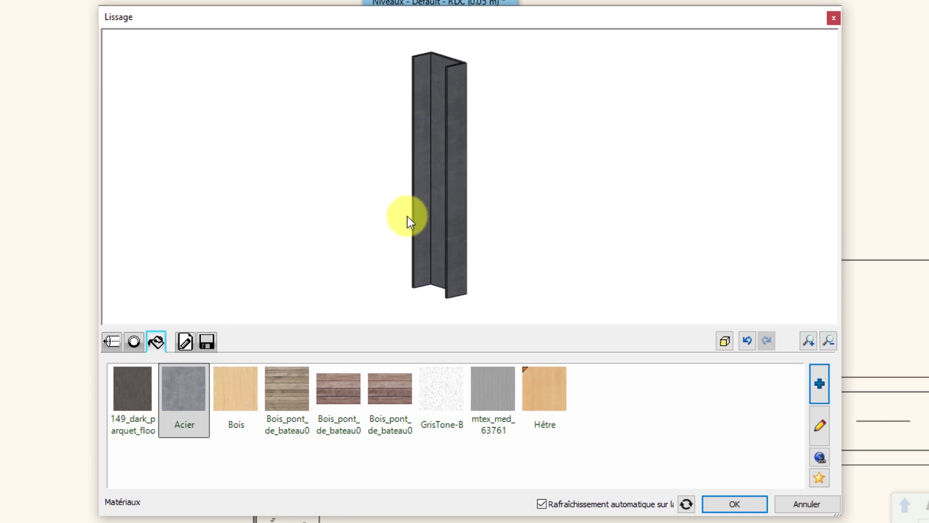
Step: Try sweeping the steel profile along the library paths Profil Chaise Marseille_07, profil005 and the trapezoidal Profilé de pied
{"action": "left_click", "coordinate": [119, 342]}
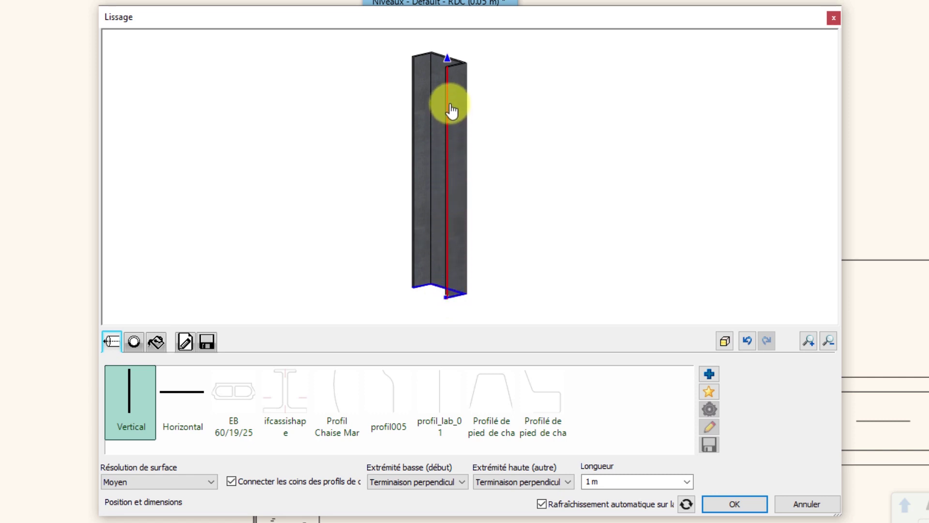
{"action": "left_click", "coordinate": [587, 480]}
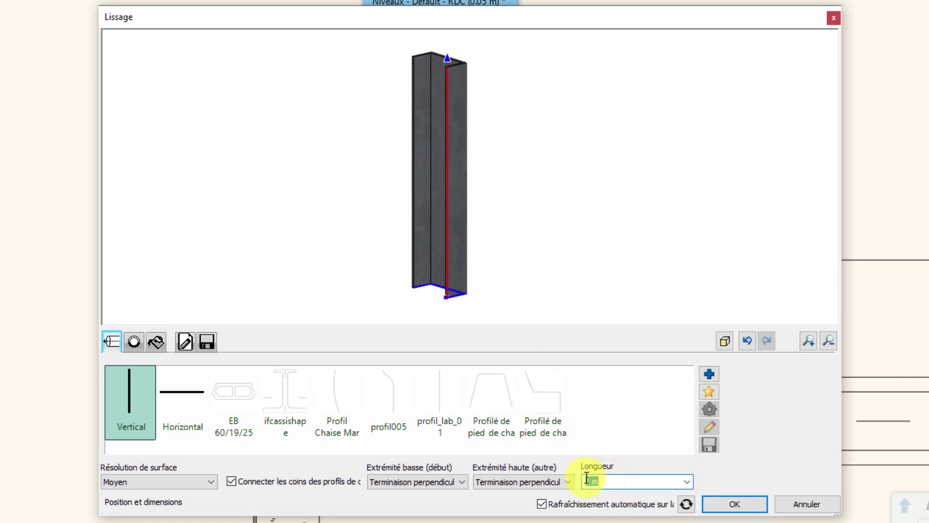
{"action": "left_click", "coordinate": [352, 407]}
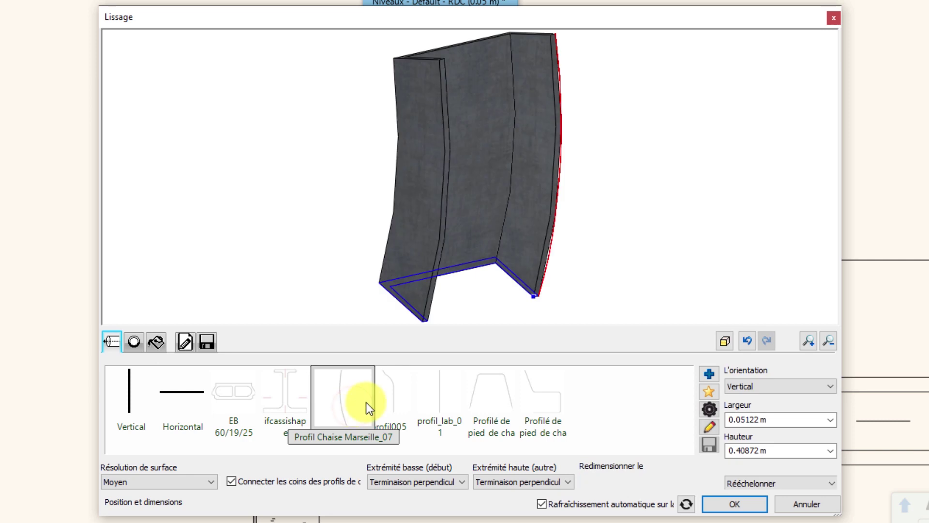
{"action": "left_click_drag", "start_coordinate": [443, 248], "coordinate": [472, 247]}
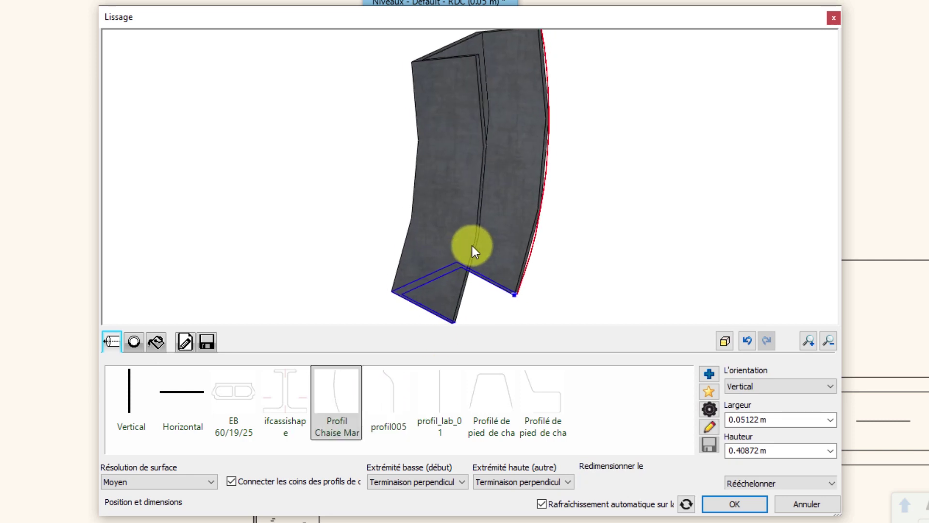
{"action": "left_click", "coordinate": [392, 392]}
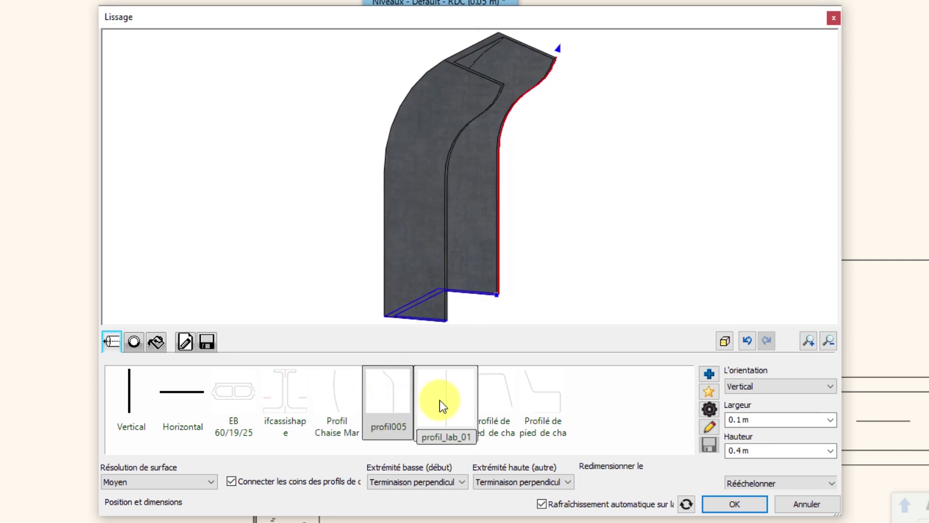
{"action": "left_click", "coordinate": [493, 402]}
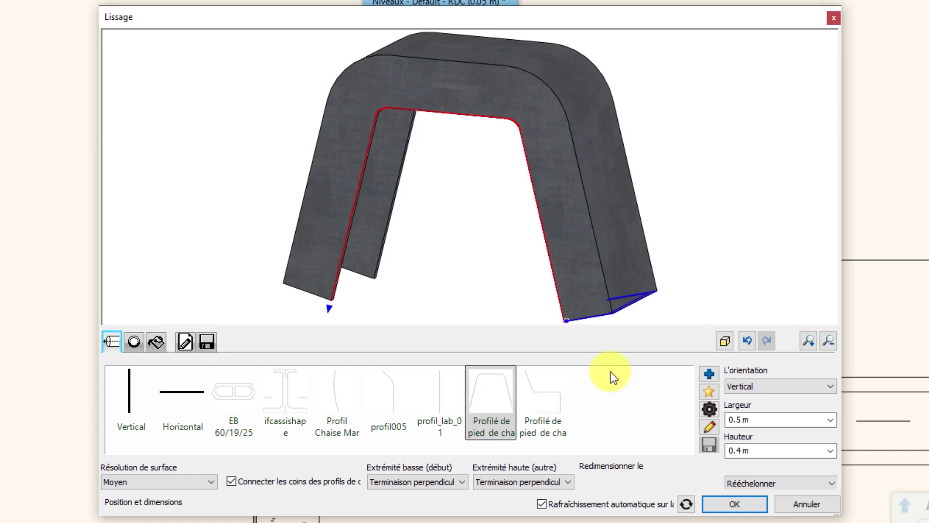
{"action": "scroll", "coordinate": [530, 245], "scroll_direction": "down", "scroll_amount": 2}
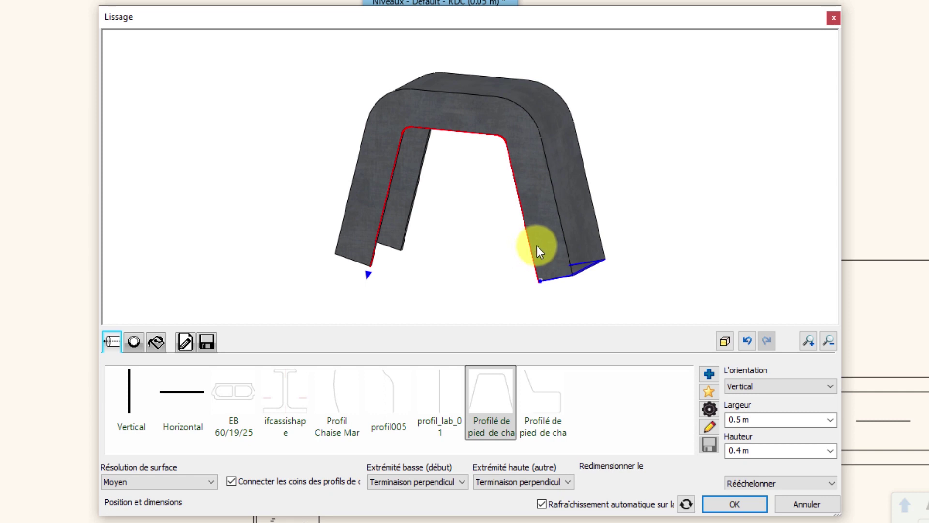
Step: Start a new 3D path drawn on the floor plan, with its first vertex at the exterior wall corner beside Bureau 1
{"action": "left_click", "coordinate": [710, 391]}
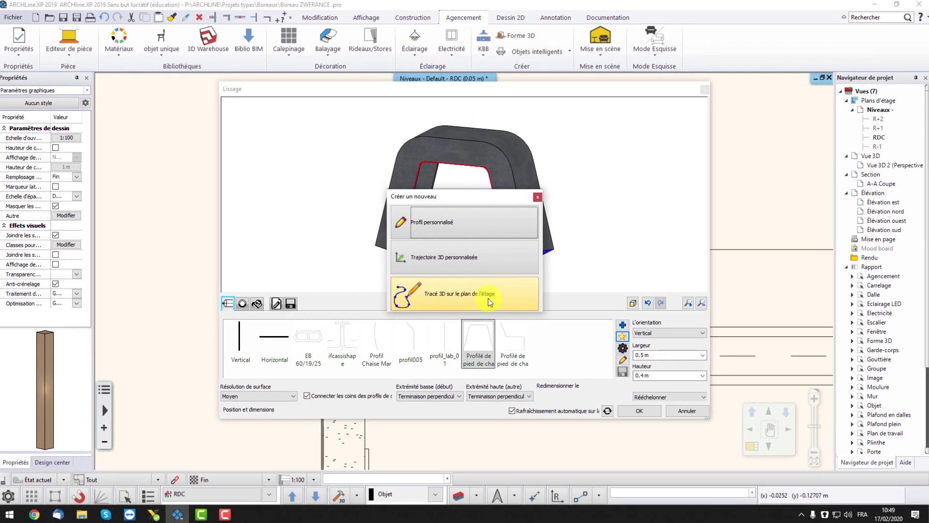
{"action": "left_click", "coordinate": [487, 298]}
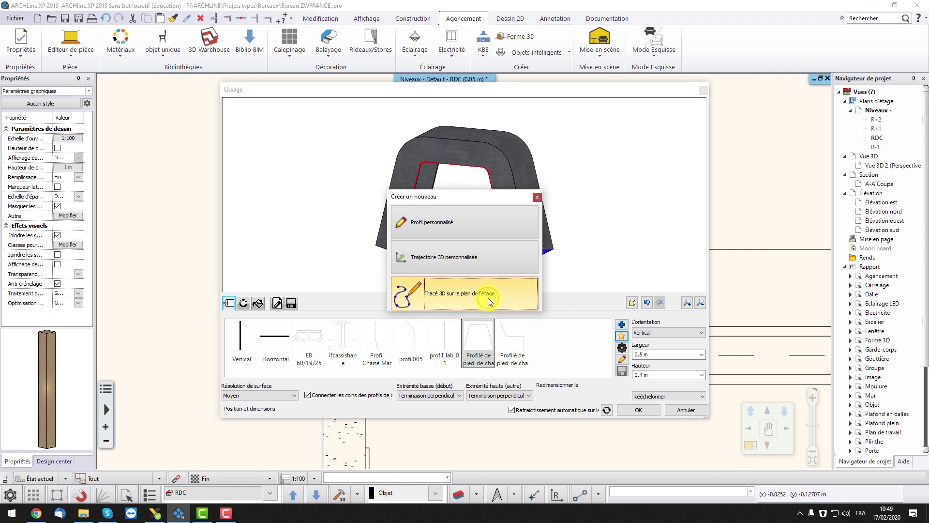
{"action": "left_click", "coordinate": [488, 297]}
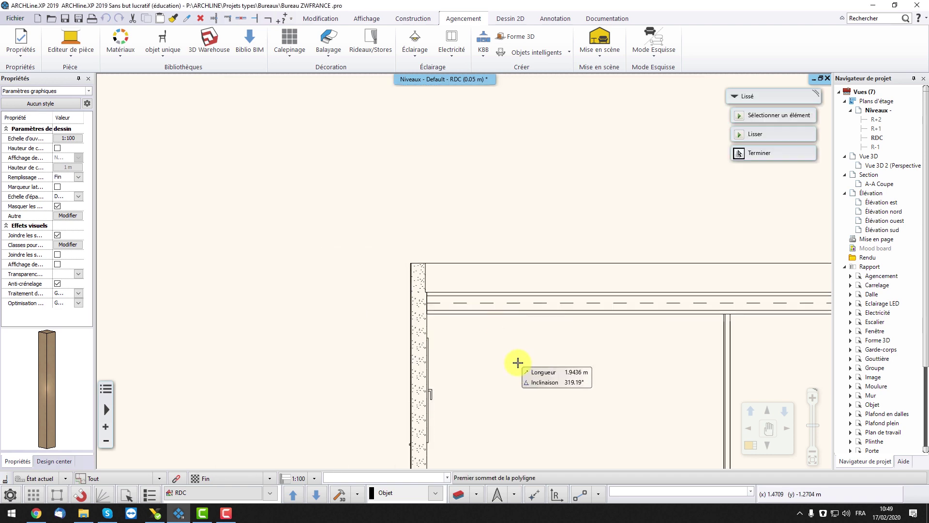
{"action": "scroll", "coordinate": [516, 363], "scroll_direction": "down", "scroll_amount": 3}
{"action": "scroll", "coordinate": [472, 174], "scroll_direction": "up", "scroll_amount": 8}
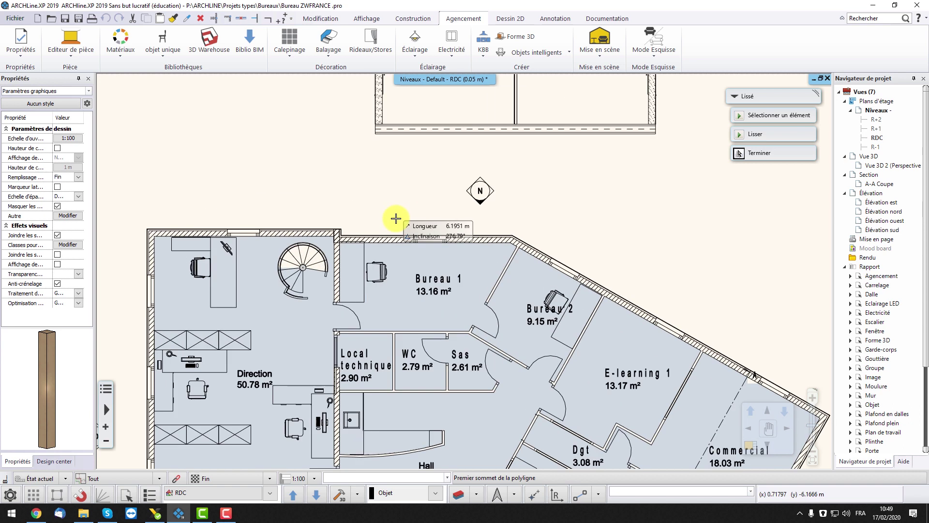
{"action": "scroll", "coordinate": [398, 249], "scroll_direction": "up", "scroll_amount": 4}
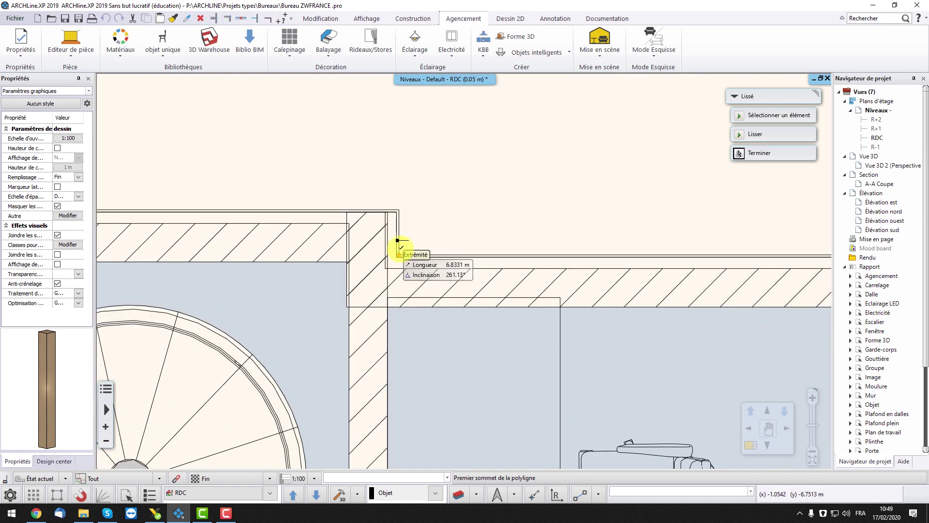
{"action": "left_click", "coordinate": [398, 254]}
Step: Trace the path along Bureau 1's outer wall and the slanted façade to the outer corner of the Commercial room
{"action": "scroll", "coordinate": [578, 268], "scroll_direction": "down", "scroll_amount": 2}
{"action": "middle_click_drag", "start_coordinate": [594, 262], "coordinate": [311, 247]}
{"action": "middle_click_drag", "start_coordinate": [647, 257], "coordinate": [338, 235]}
{"action": "middle_click_drag", "start_coordinate": [612, 244], "coordinate": [456, 253]}
{"action": "scroll", "coordinate": [458, 235], "scroll_direction": "up", "scroll_amount": 2}
{"action": "left_click", "coordinate": [457, 235]}
{"action": "middle_click_drag", "start_coordinate": [564, 297], "coordinate": [353, 141]}
{"action": "middle_click_drag", "start_coordinate": [764, 385], "coordinate": [515, 184]}
{"action": "middle_click_drag", "start_coordinate": [774, 358], "coordinate": [511, 233]}
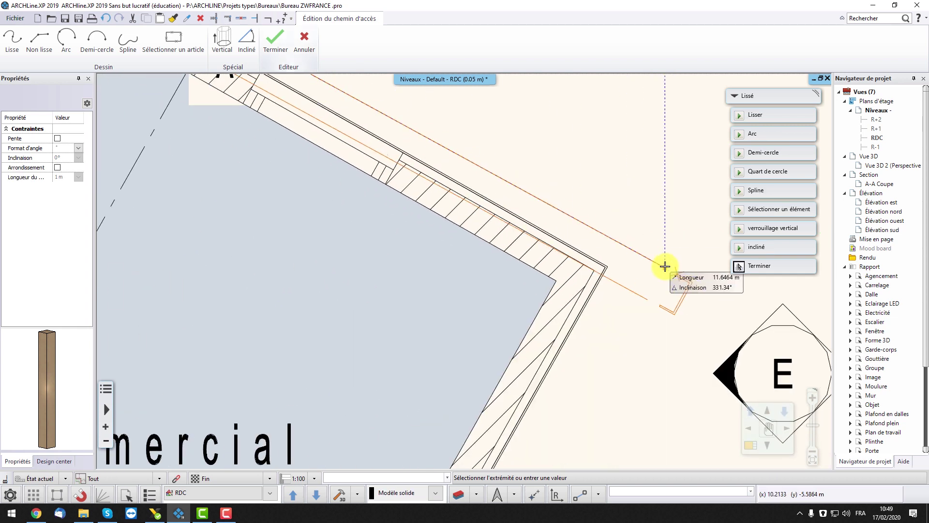
{"action": "scroll", "coordinate": [614, 250], "scroll_direction": "up", "scroll_amount": 2}
{"action": "left_click", "coordinate": [523, 262]}
Step: Continue the path around the far corner of Salle de formations and along the lower slanted façade to the Hall's curved front
{"action": "scroll", "coordinate": [526, 323], "scroll_direction": "down", "scroll_amount": 5}
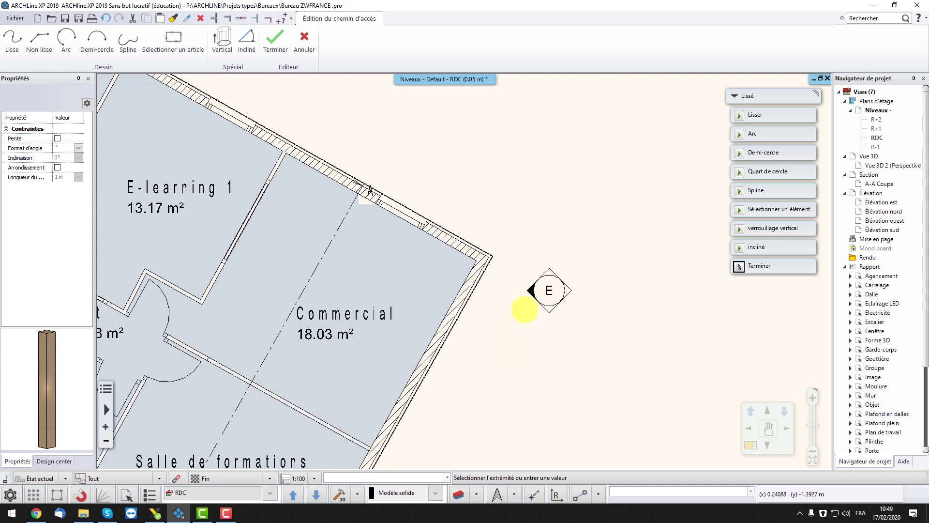
{"action": "middle_click_drag", "start_coordinate": [488, 340], "coordinate": [670, 112]}
{"action": "middle_click_drag", "start_coordinate": [478, 436], "coordinate": [554, 255]}
{"action": "scroll", "coordinate": [553, 255], "scroll_direction": "up", "scroll_amount": 5}
{"action": "left_click", "coordinate": [453, 266]}
{"action": "middle_click_drag", "start_coordinate": [400, 221], "coordinate": [755, 421]}
{"action": "middle_click_drag", "start_coordinate": [299, 207], "coordinate": [646, 372]}
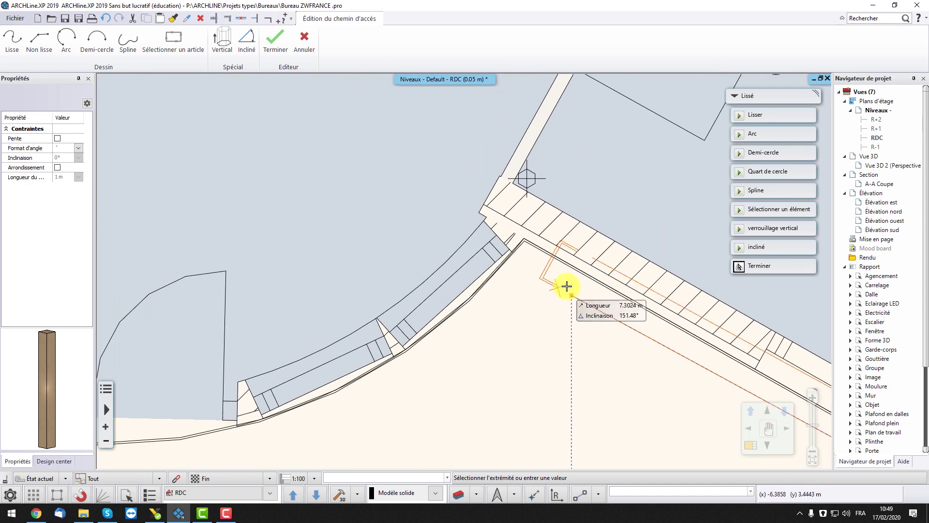
{"action": "scroll", "coordinate": [527, 280], "scroll_direction": "up", "scroll_amount": 2}
{"action": "left_click", "coordinate": [460, 231]}
Step: Add an arc following the Hall's curved façade to its opposite wall junction and finish the path
{"action": "scroll", "coordinate": [462, 273], "scroll_direction": "down", "scroll_amount": 6}
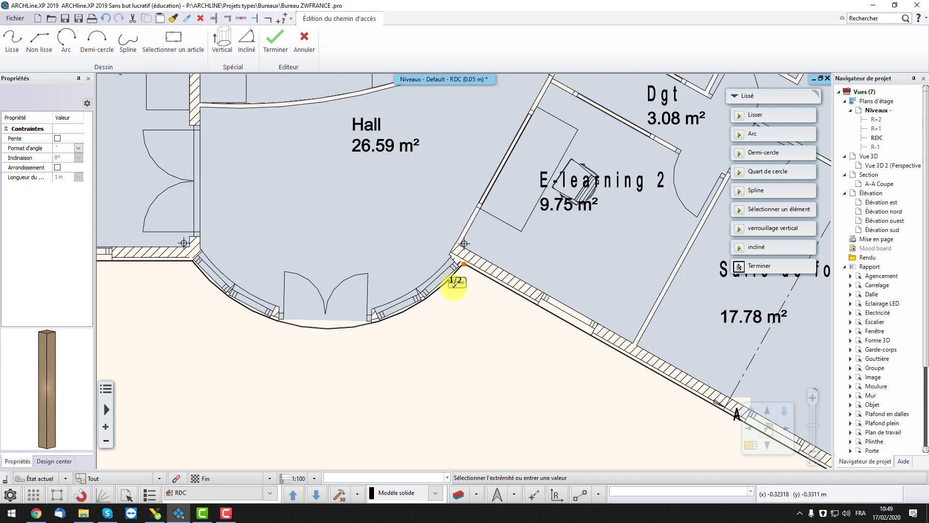
{"action": "middle_click_drag", "start_coordinate": [441, 285], "coordinate": [577, 312]}
{"action": "left_click", "coordinate": [777, 136]}
{"action": "scroll", "coordinate": [327, 338], "scroll_direction": "up", "scroll_amount": 7}
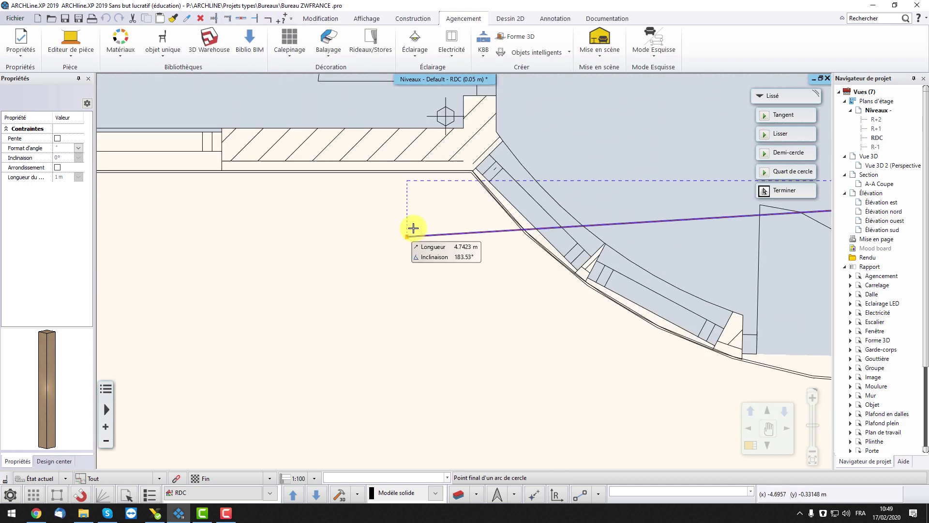
{"action": "left_click", "coordinate": [481, 166]}
{"action": "middle_click_drag", "start_coordinate": [577, 313], "coordinate": [286, 235]}
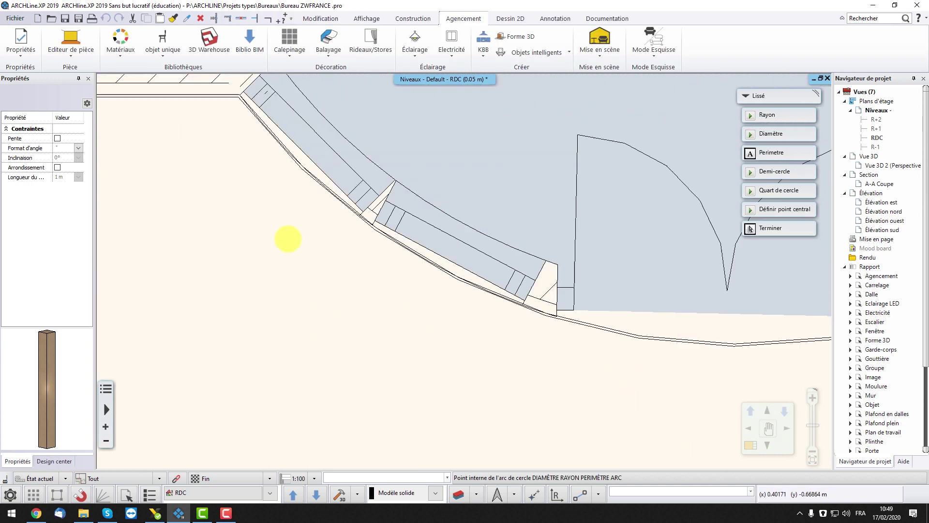
{"action": "left_click", "coordinate": [608, 334]}
{"action": "scroll", "coordinate": [606, 249], "scroll_direction": "down", "scroll_amount": 5}
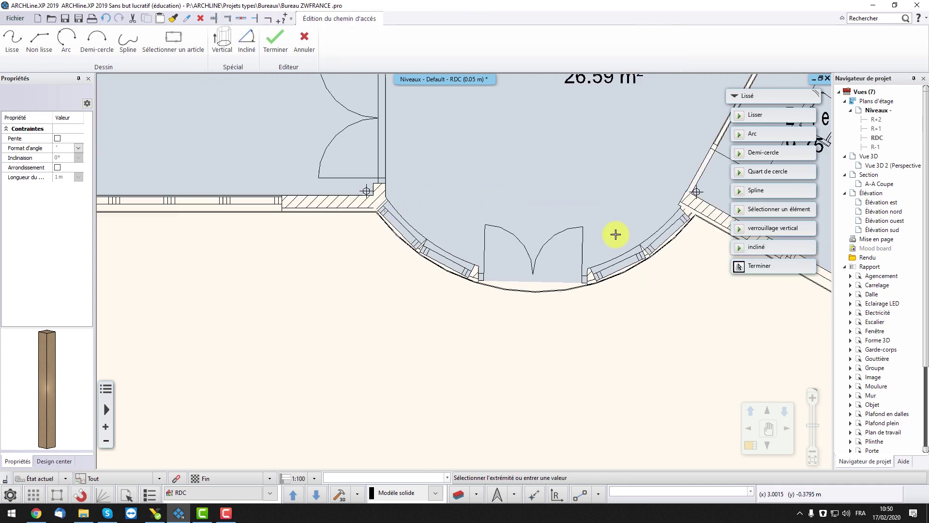
{"action": "middle_click_drag", "start_coordinate": [616, 234], "coordinate": [376, 384]}
{"action": "scroll", "coordinate": [395, 320], "scroll_direction": "down", "scroll_amount": 1}
{"action": "middle_click_drag", "start_coordinate": [393, 321], "coordinate": [338, 354]}
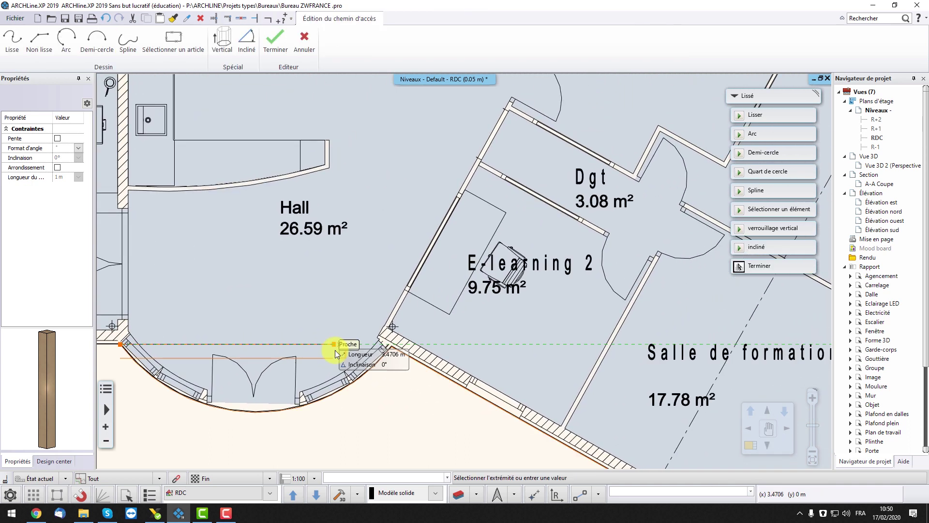
{"action": "scroll", "coordinate": [427, 292], "scroll_direction": "down", "scroll_amount": 1}
{"action": "middle_click_drag", "start_coordinate": [426, 293], "coordinate": [394, 344]}
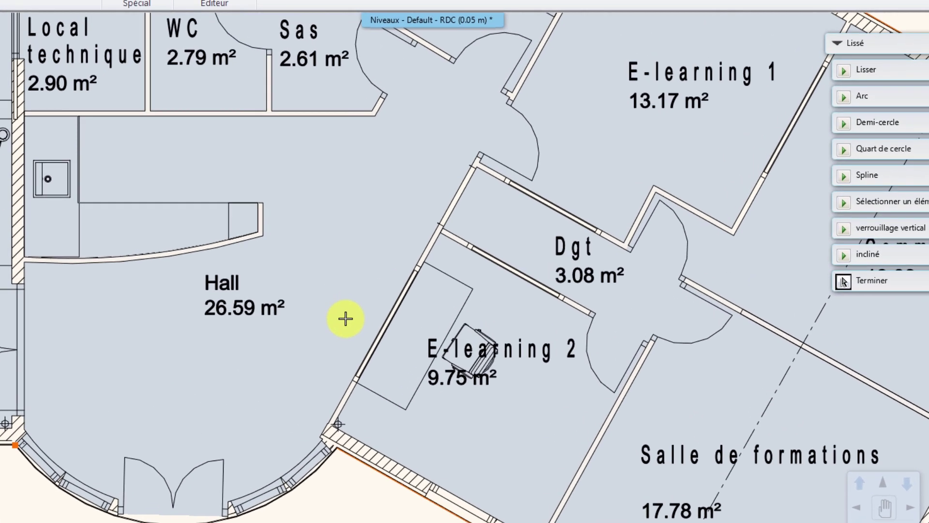
{"action": "key", "text": "Return"}
Step: Inspect the U-shaped steel profile along the custom path in the loft preview and accept the loft
{"action": "left_click_drag", "start_coordinate": [372, 259], "coordinate": [462, 242]}
{"action": "scroll", "coordinate": [333, 187], "scroll_direction": "up", "scroll_amount": 3}
{"action": "scroll", "coordinate": [428, 175], "scroll_direction": "up", "scroll_amount": 6}
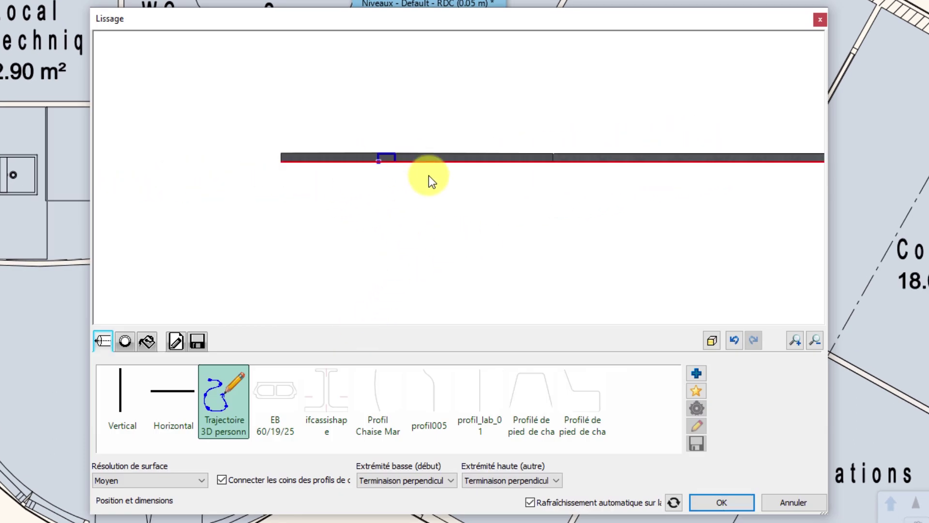
{"action": "left_click_drag", "start_coordinate": [404, 167], "coordinate": [401, 182]}
{"action": "middle_click_drag", "start_coordinate": [312, 266], "coordinate": [361, 225]}
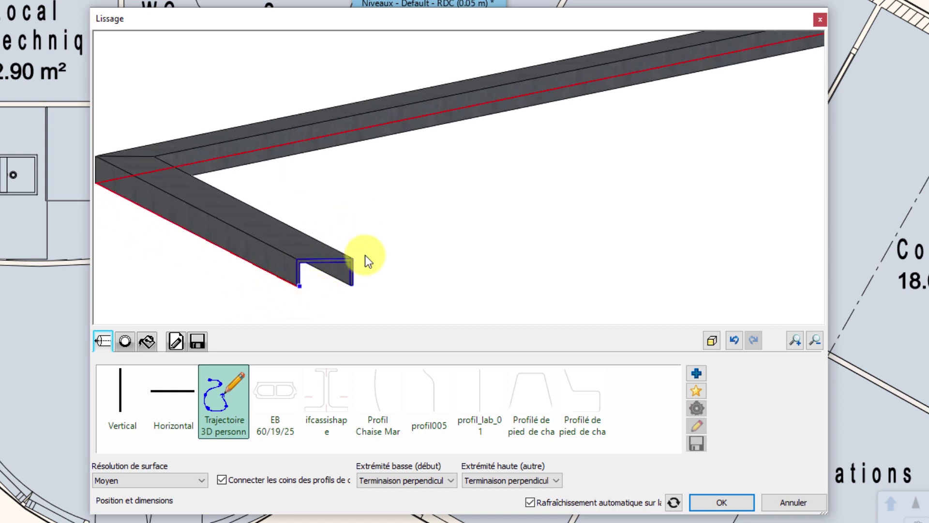
{"action": "scroll", "coordinate": [366, 262], "scroll_direction": "down", "scroll_amount": 4}
{"action": "middle_click_drag", "start_coordinate": [636, 186], "coordinate": [542, 187]}
{"action": "left_click_drag", "start_coordinate": [542, 187], "coordinate": [557, 216]}
{"action": "left_click", "coordinate": [722, 502]}
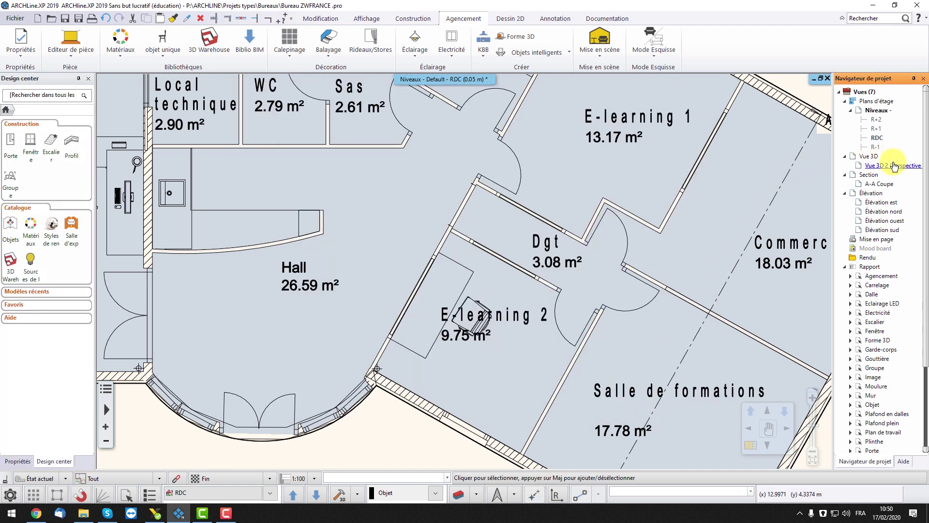
Step: Open the Vue 3D 2 perspective and examine the steel loft at the foot of the façade
{"action": "double_click", "coordinate": [895, 167]}
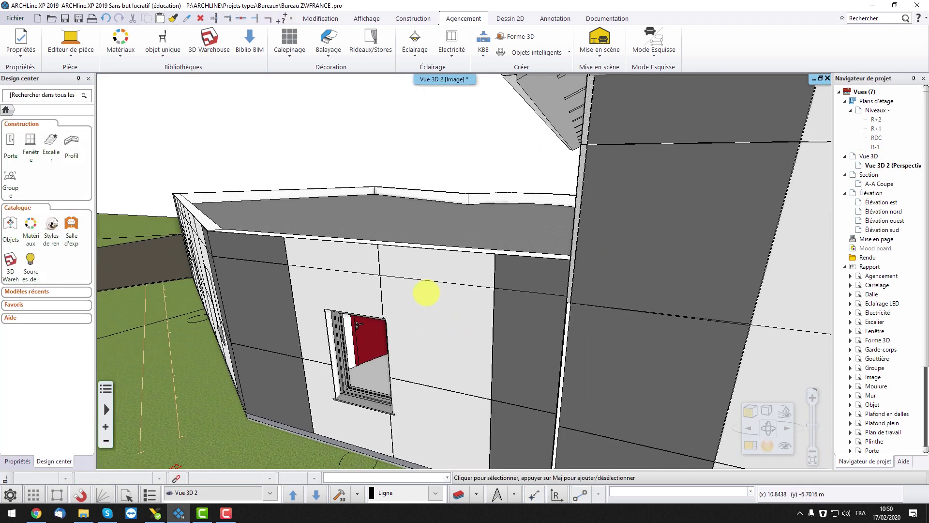
{"action": "scroll", "coordinate": [418, 244], "scroll_direction": "up", "scroll_amount": 3}
{"action": "middle_click_drag", "start_coordinate": [419, 244], "coordinate": [399, 218]}
{"action": "scroll", "coordinate": [454, 379], "scroll_direction": "up", "scroll_amount": 4}
{"action": "scroll", "coordinate": [445, 366], "scroll_direction": "down", "scroll_amount": 2}
{"action": "middle_click_drag", "start_coordinate": [443, 365], "coordinate": [439, 272]}
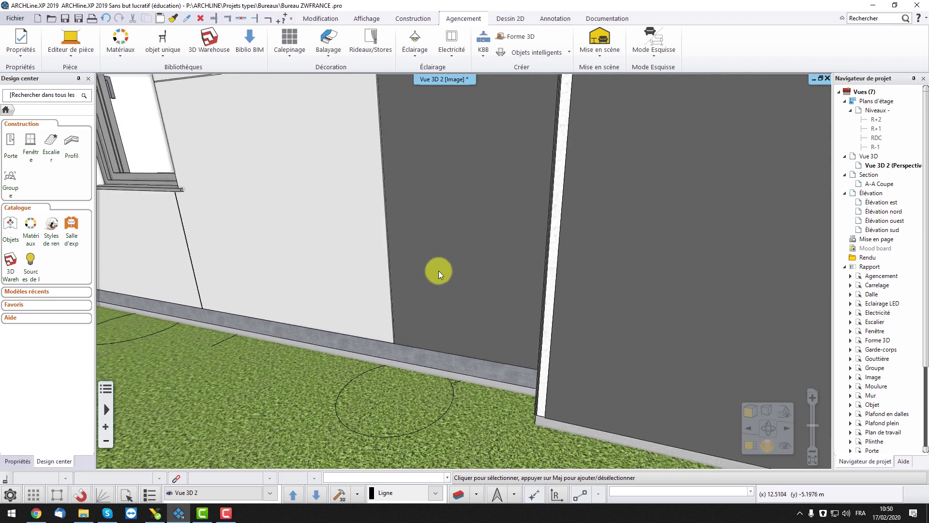
Step: Elevate the steel loft about 3.4 m from the wall base to cap the top of the parapet
{"action": "left_click", "coordinate": [422, 356]}
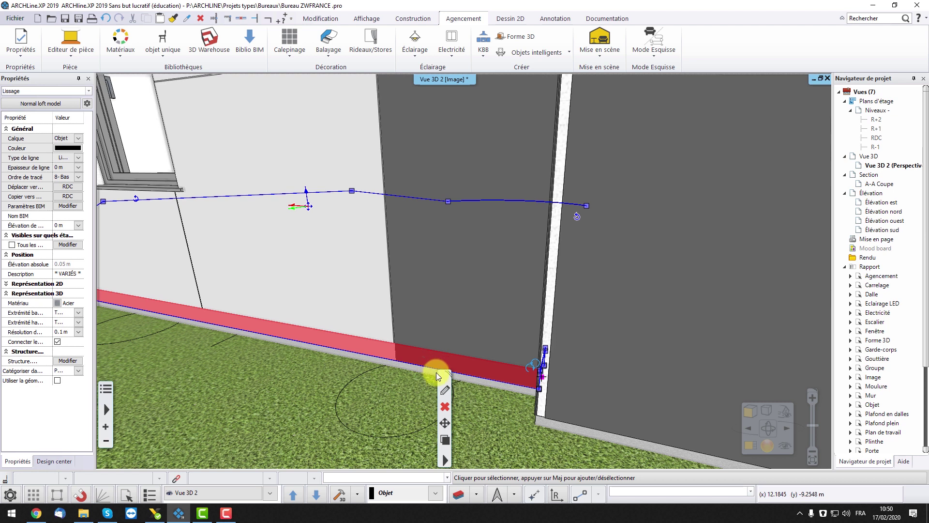
{"action": "left_click", "coordinate": [446, 426]}
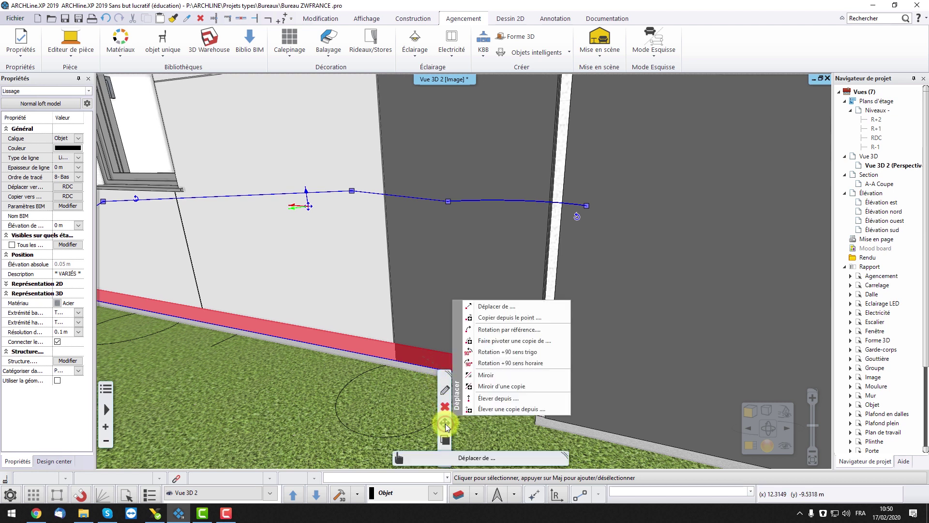
{"action": "left_click", "coordinate": [490, 399]}
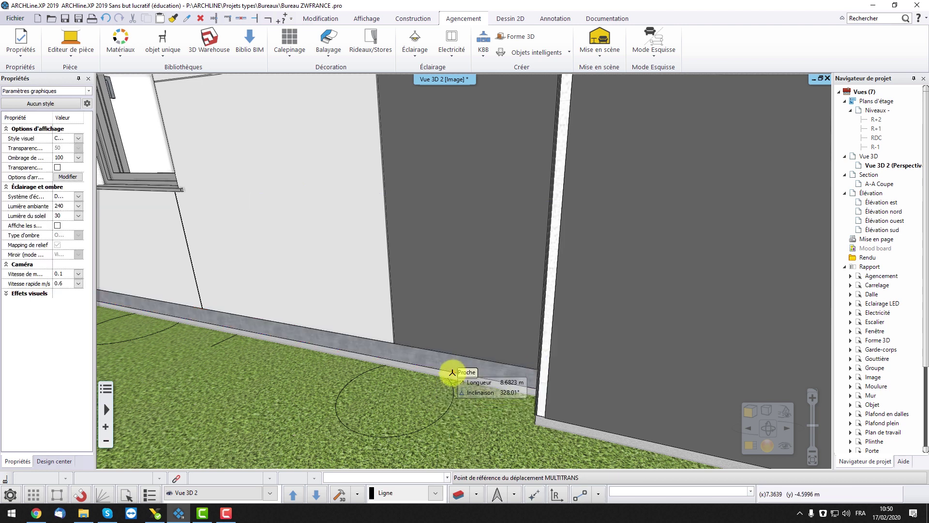
{"action": "left_click", "coordinate": [453, 372]}
{"action": "scroll", "coordinate": [450, 269], "scroll_direction": "down", "scroll_amount": 5}
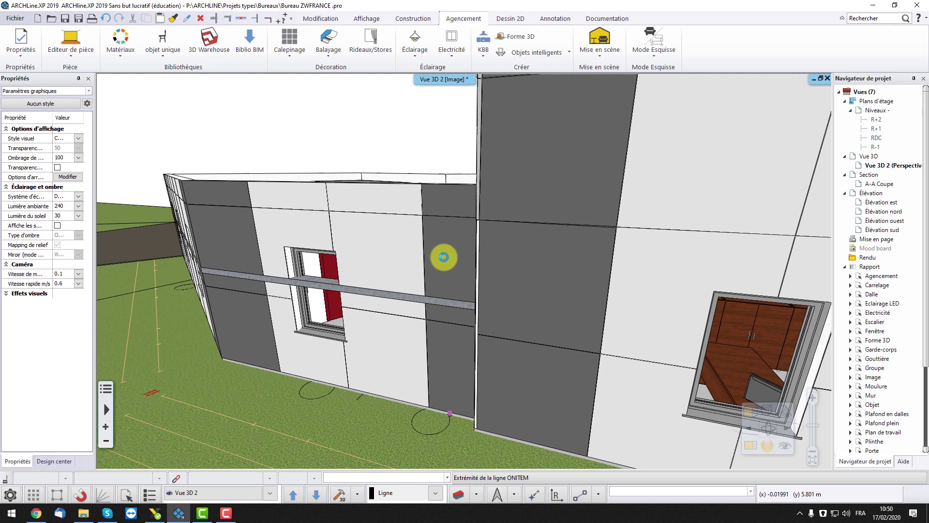
{"action": "scroll", "coordinate": [442, 228], "scroll_direction": "up", "scroll_amount": 5}
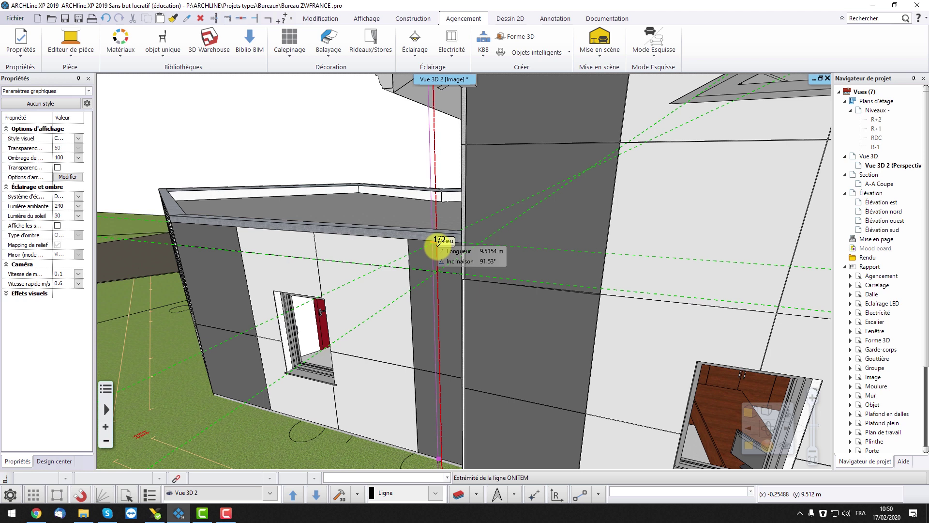
{"action": "left_click", "coordinate": [437, 246]}
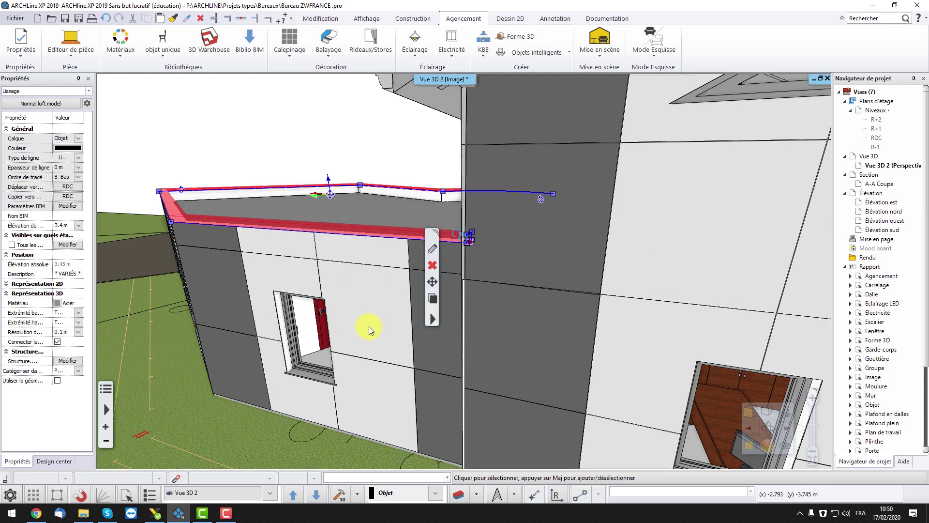
{"action": "left_click", "coordinate": [304, 141]}
{"action": "middle_click_drag", "start_coordinate": [267, 238], "coordinate": [458, 243]}
{"action": "scroll", "coordinate": [387, 237], "scroll_direction": "up", "scroll_amount": 2}
{"action": "scroll", "coordinate": [386, 237], "scroll_direction": "down", "scroll_amount": 3}
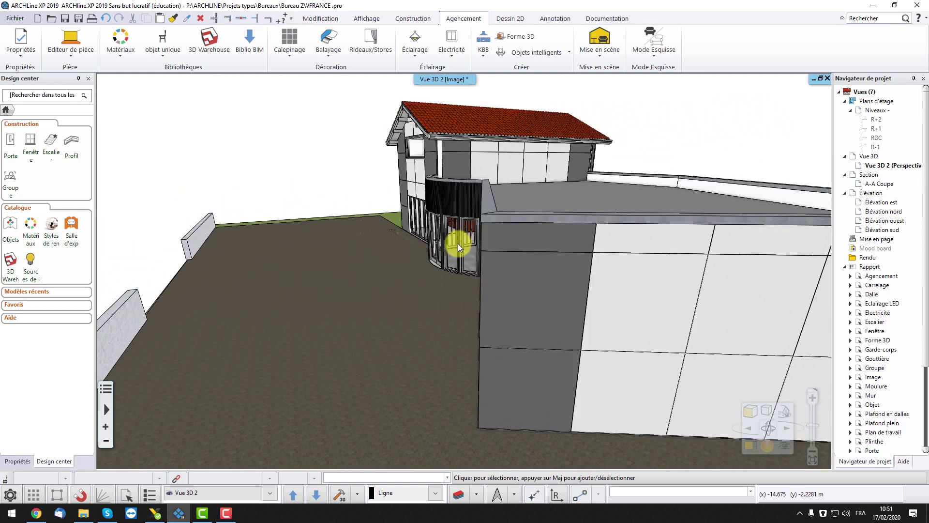